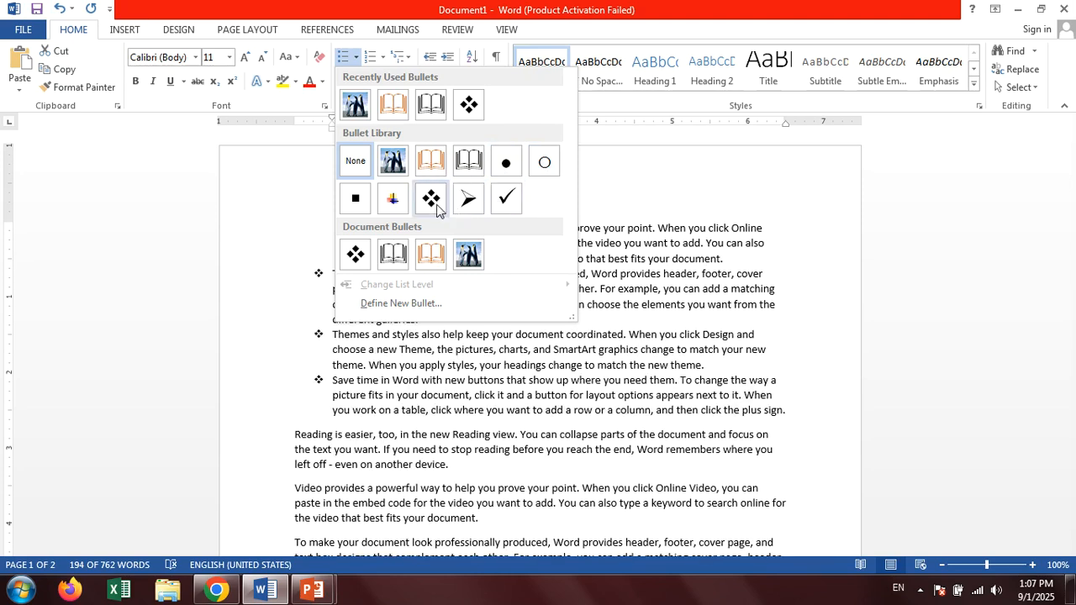
Apply arrowhead bullets to the selected paragraphs and delete the first paragraph, "Video provides a powerful way", together with its bullet.
left_click(467, 202)
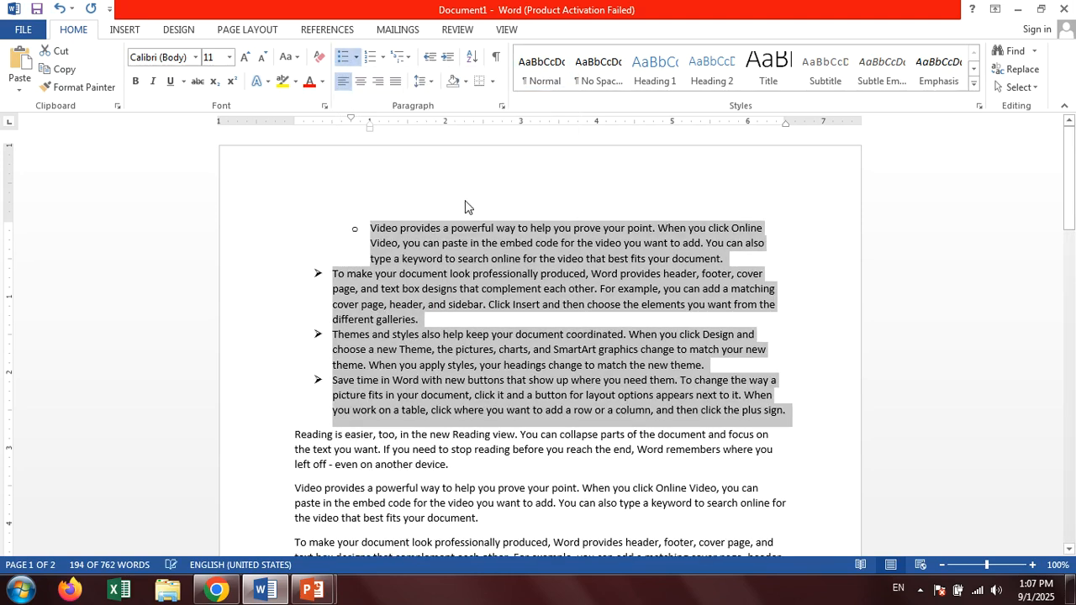
left_click(371, 227)
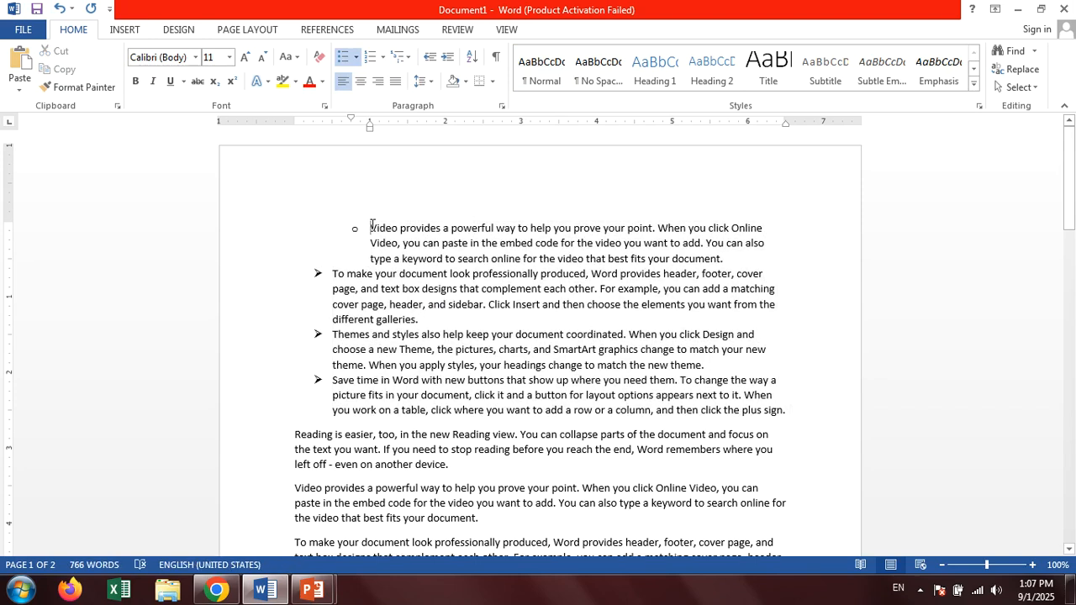
key("BackSpace")
key("BackSpace")
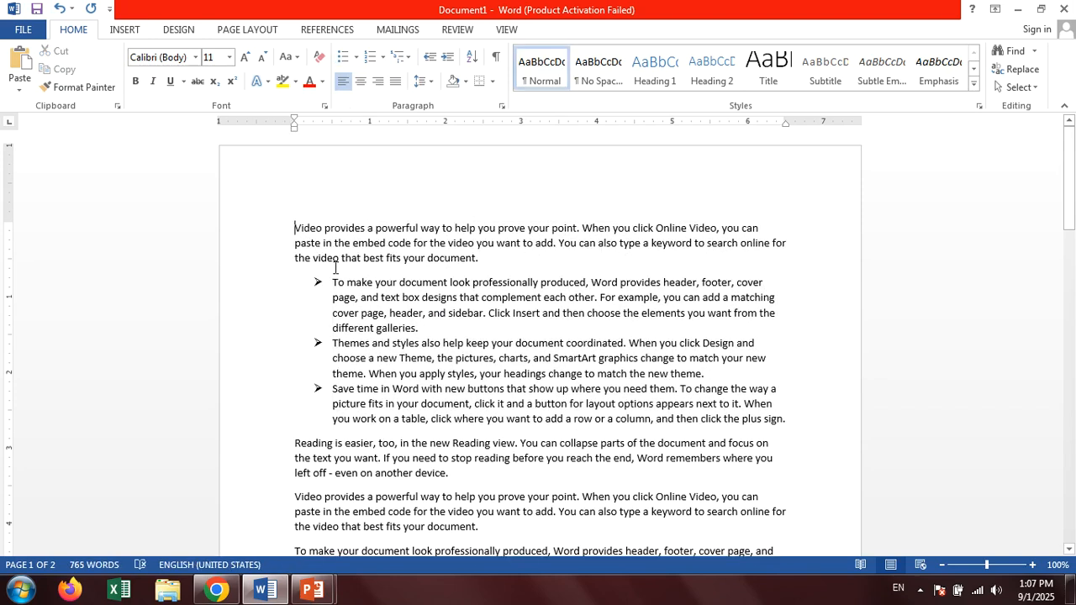
left_click_drag(293, 227, 504, 263)
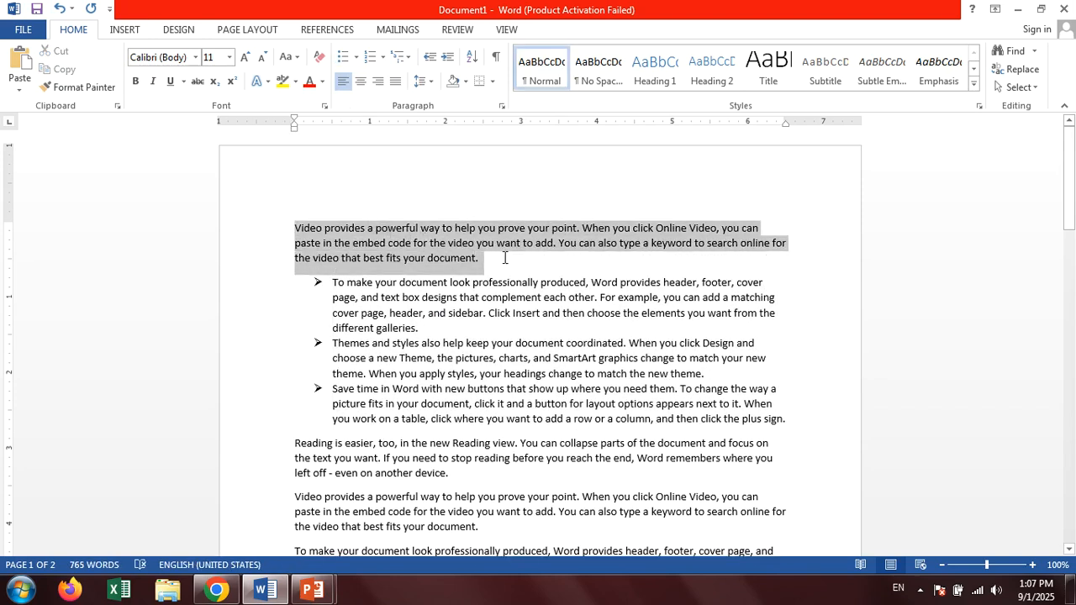
key("Delete")
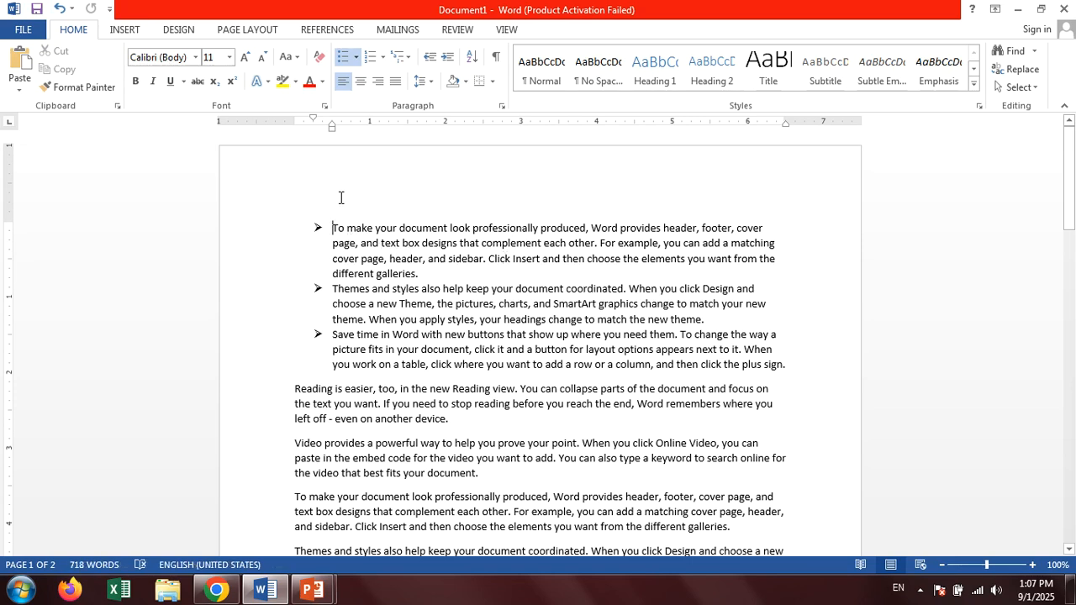
Define the outlined star symbol, Wingdings character 182, as a new bullet for the three bulleted paragraphs.
left_click_drag(334, 228, 792, 363)
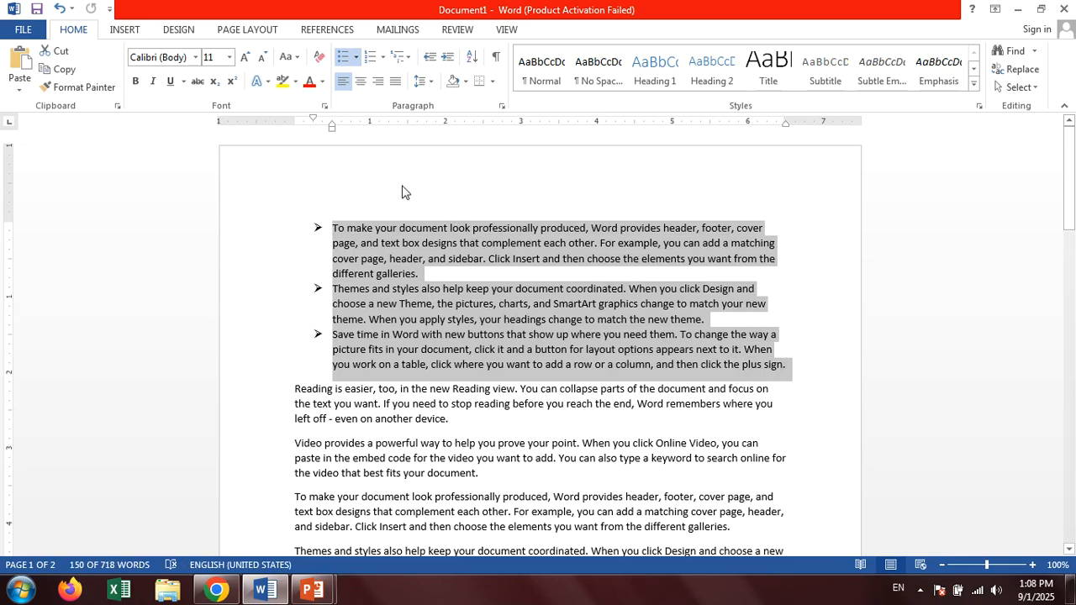
left_click(356, 57)
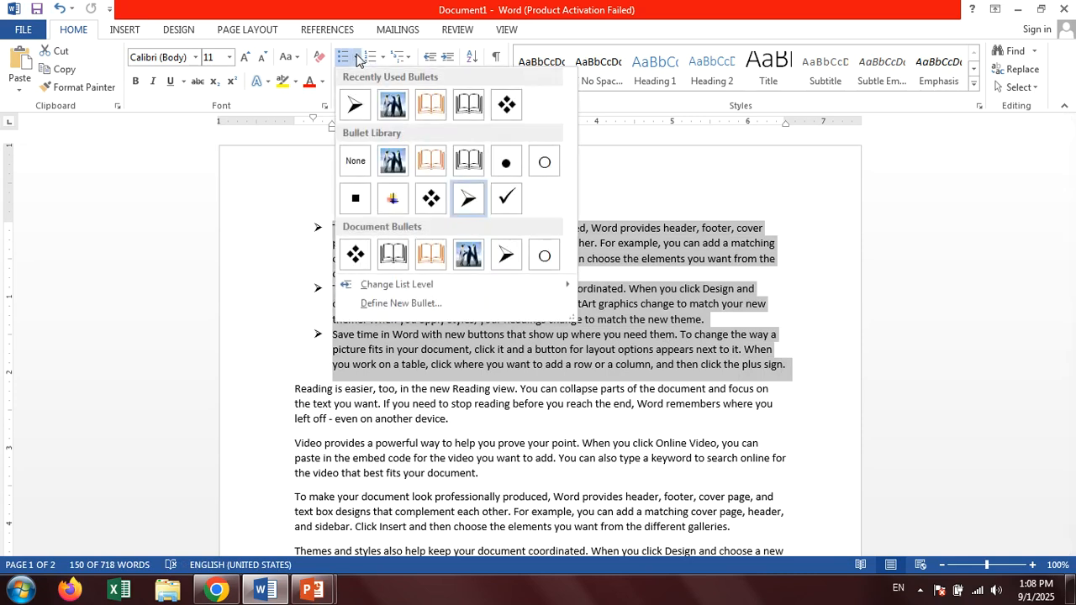
left_click(387, 306)
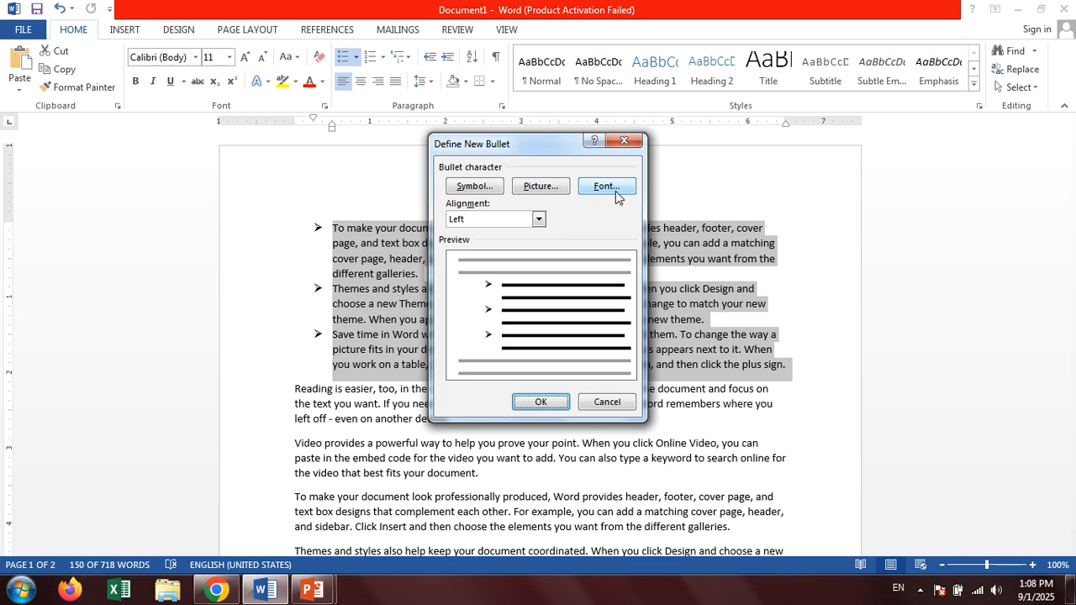
left_click(493, 188)
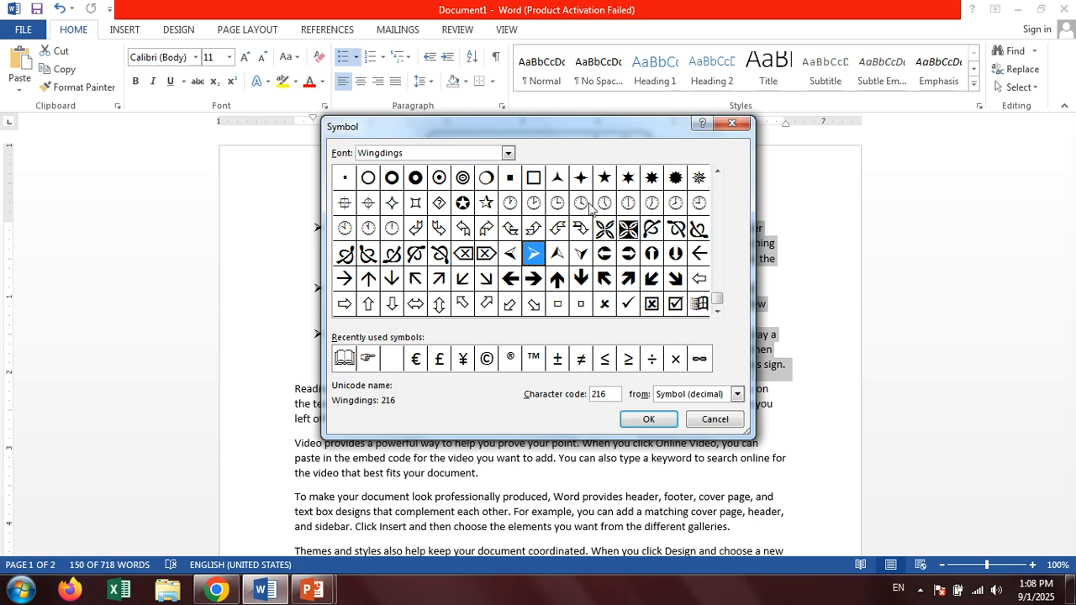
left_click(487, 205)
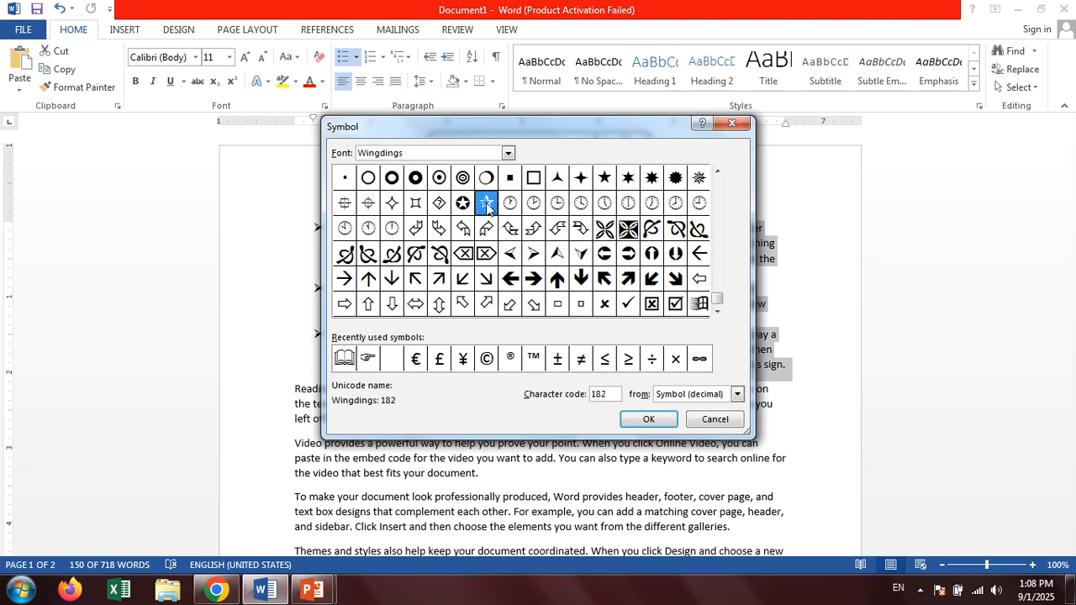
left_click(645, 419)
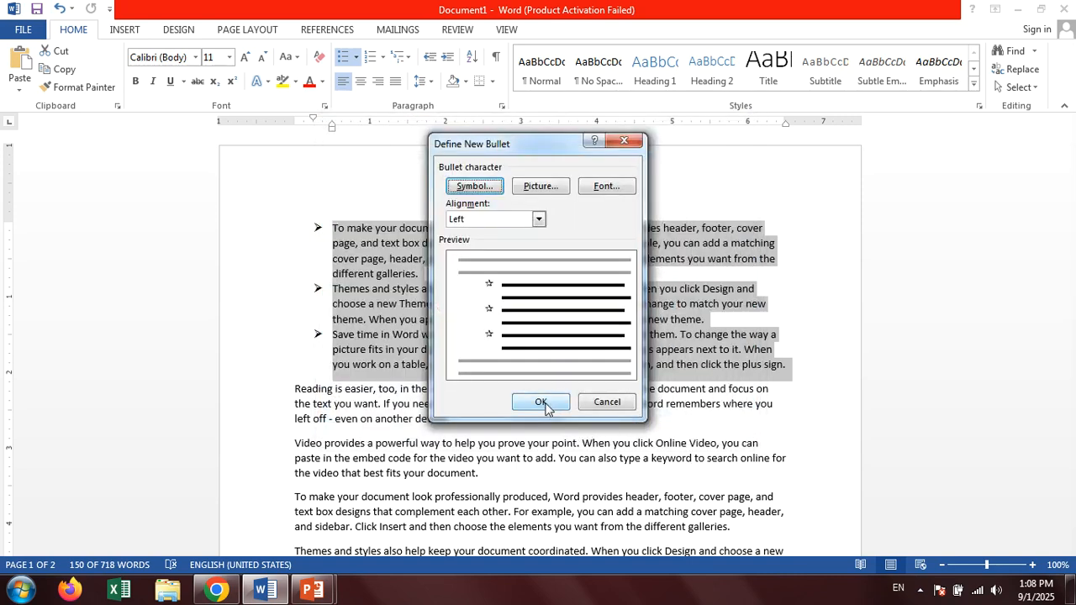
left_click(540, 403)
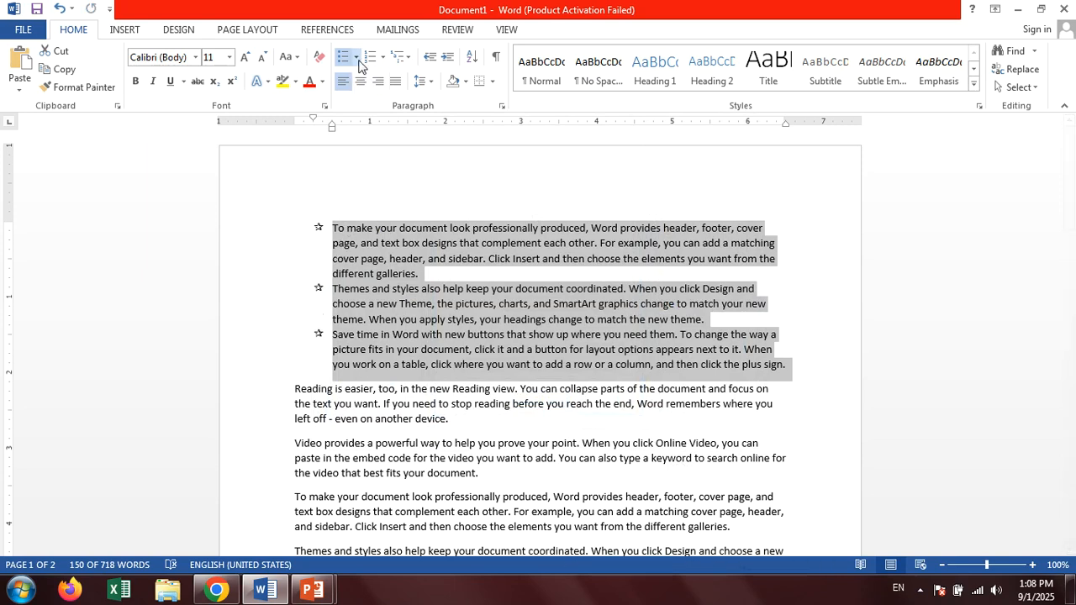
Define a new bullet from the star with its font color set to the standard dark red.
left_click(356, 57)
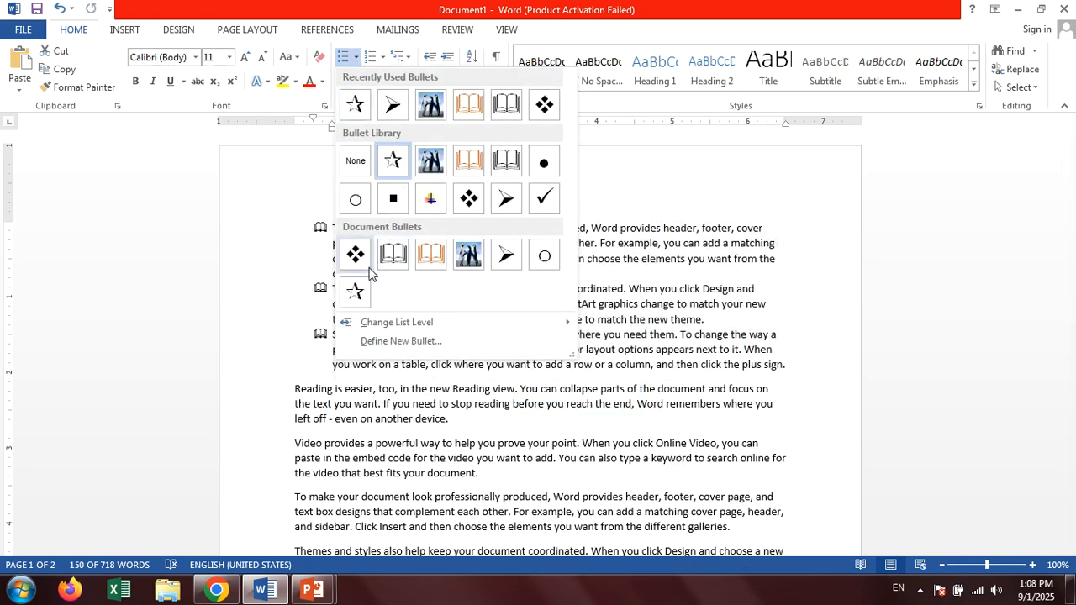
mouse_move(382, 329)
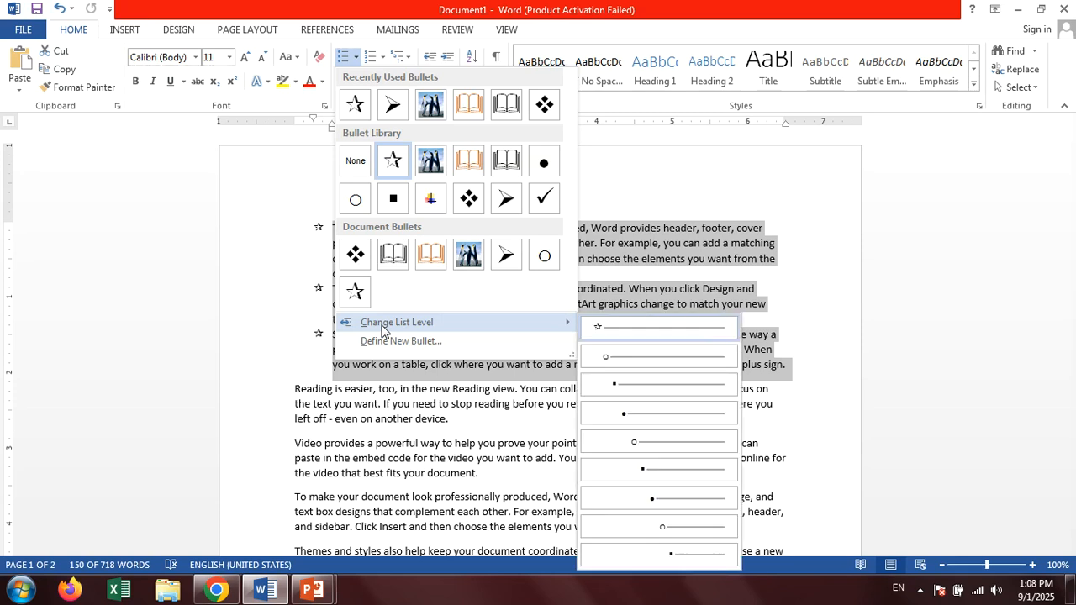
left_click(397, 341)
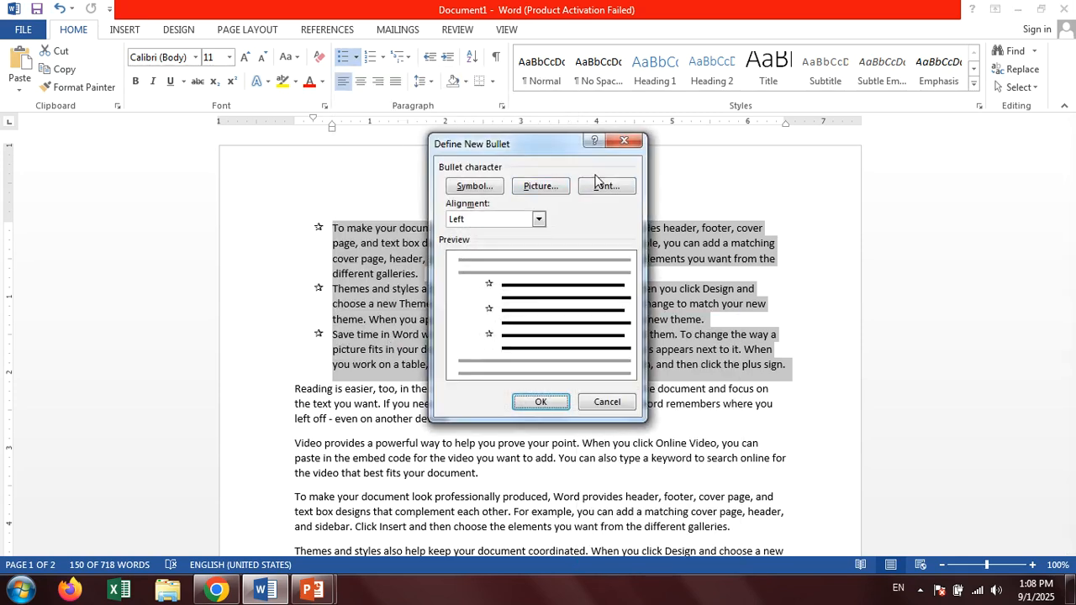
left_click(607, 188)
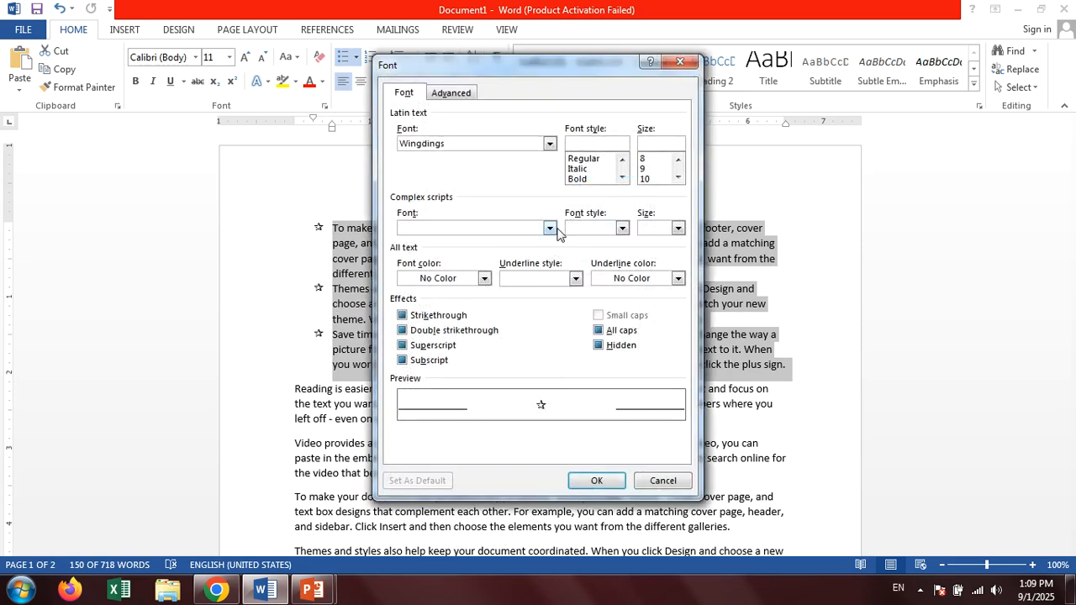
left_click(552, 229)
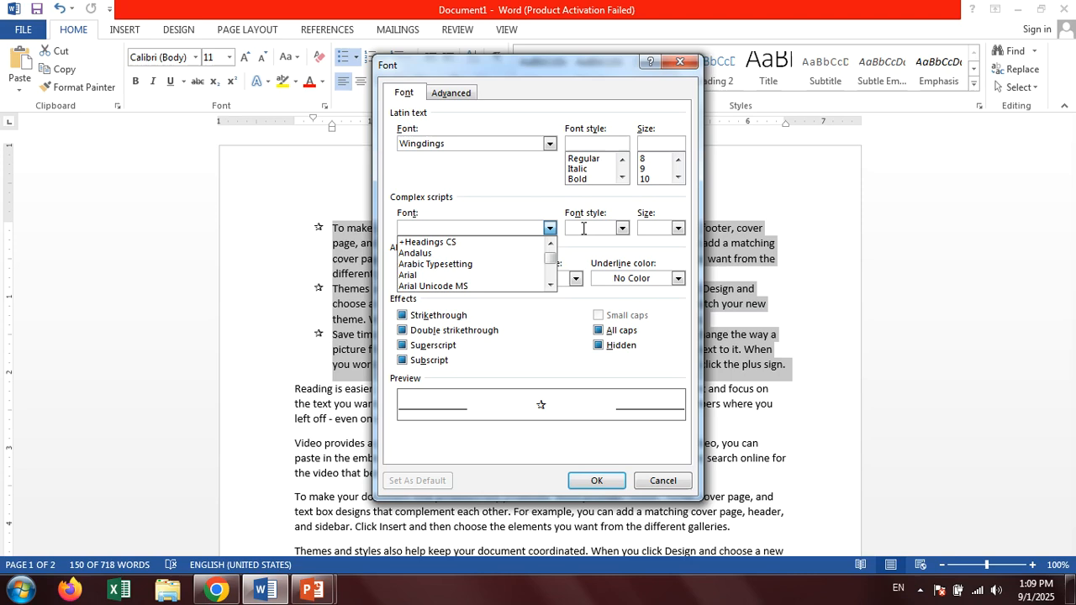
left_click(582, 229)
left_click(483, 278)
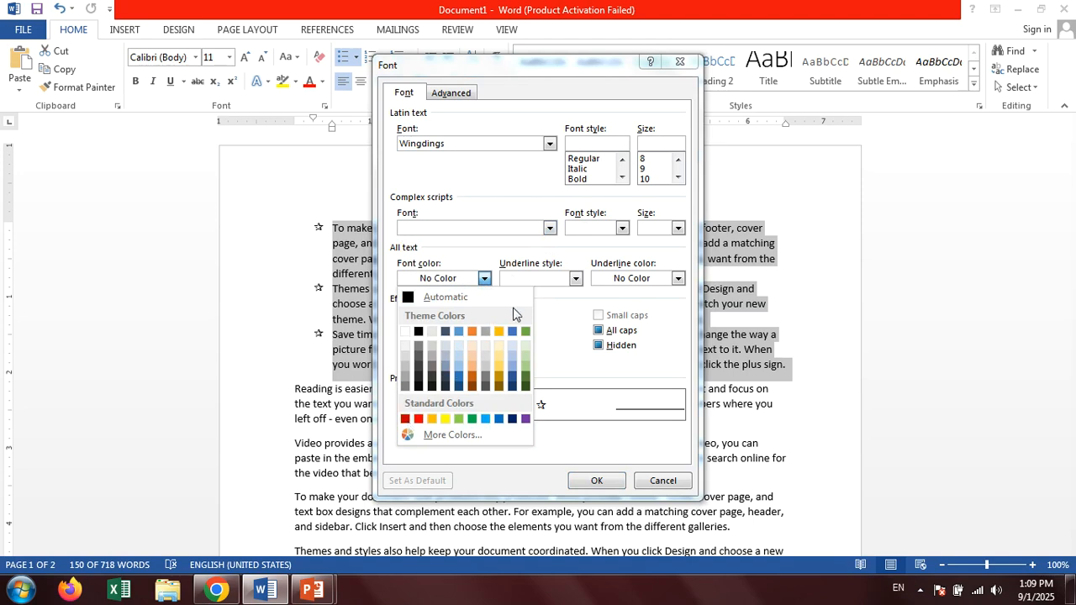
left_click(405, 420)
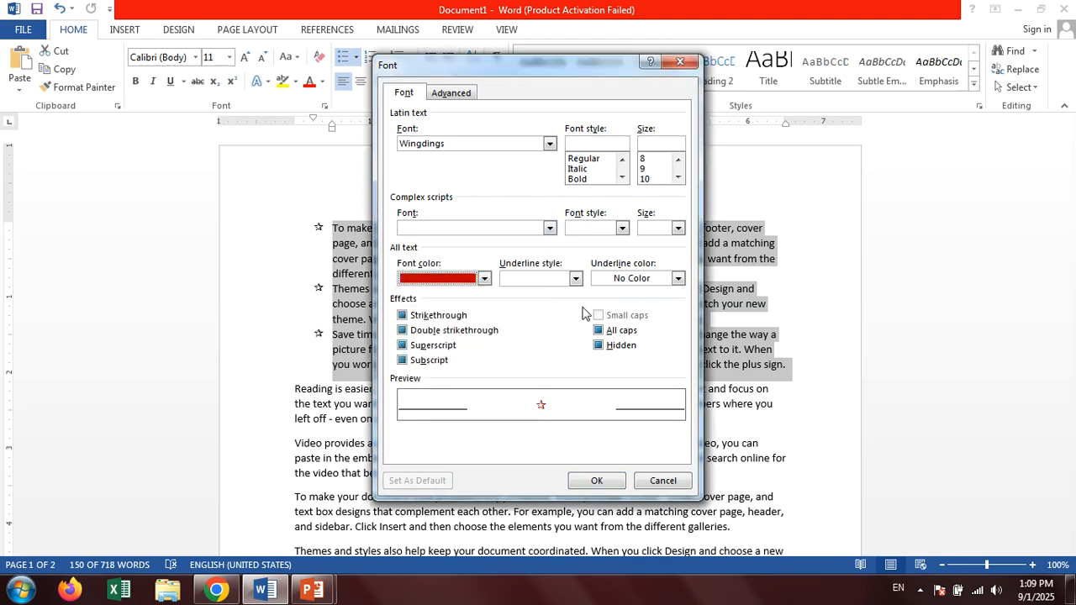
left_click(588, 483)
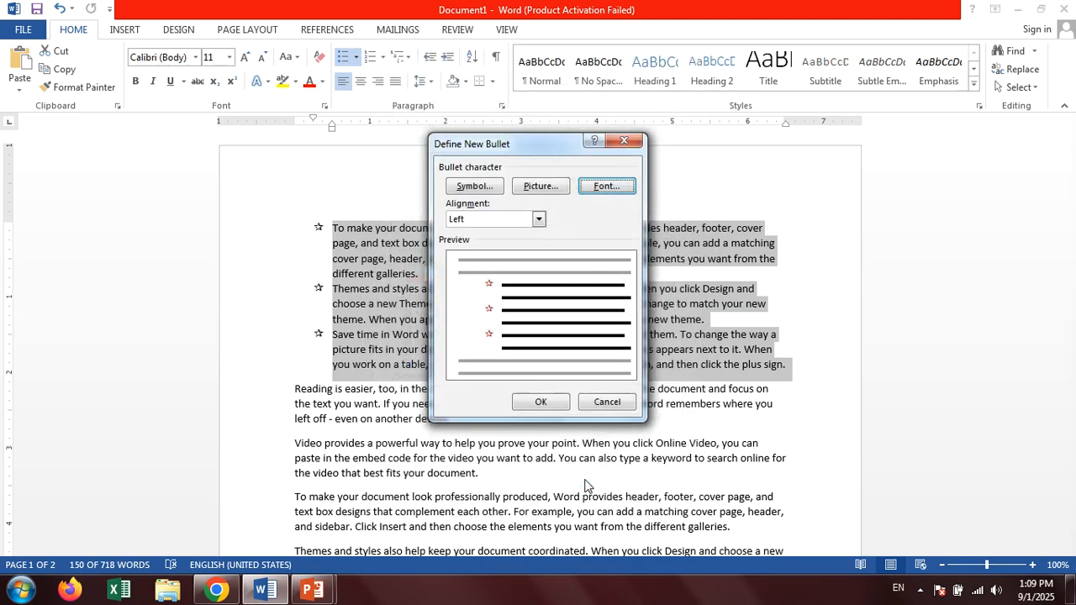
left_click(542, 401)
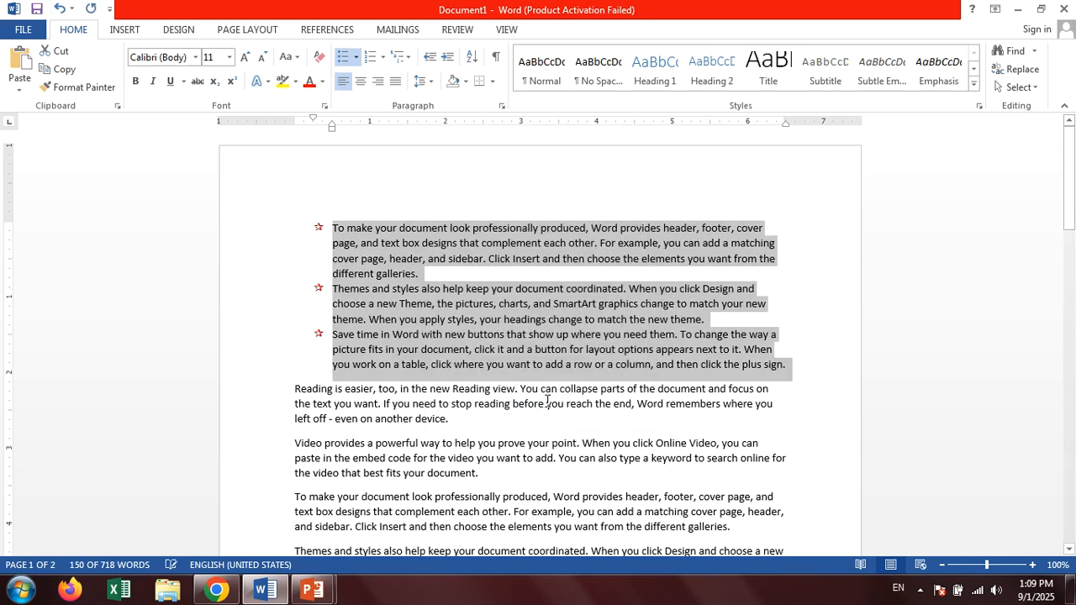
Define a picture bullet for the three selected paragraphs using the Tulips image from the Sample Pictures folder.
scroll(394, 277, "up", 2, "ctrl")
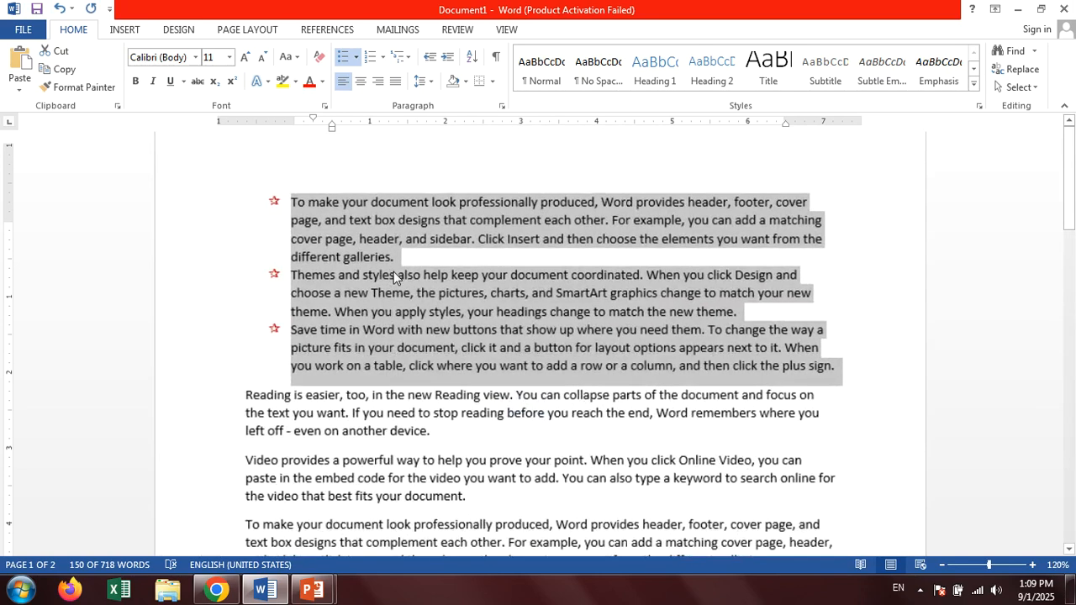
scroll(393, 277, "up", 1, "ctrl")
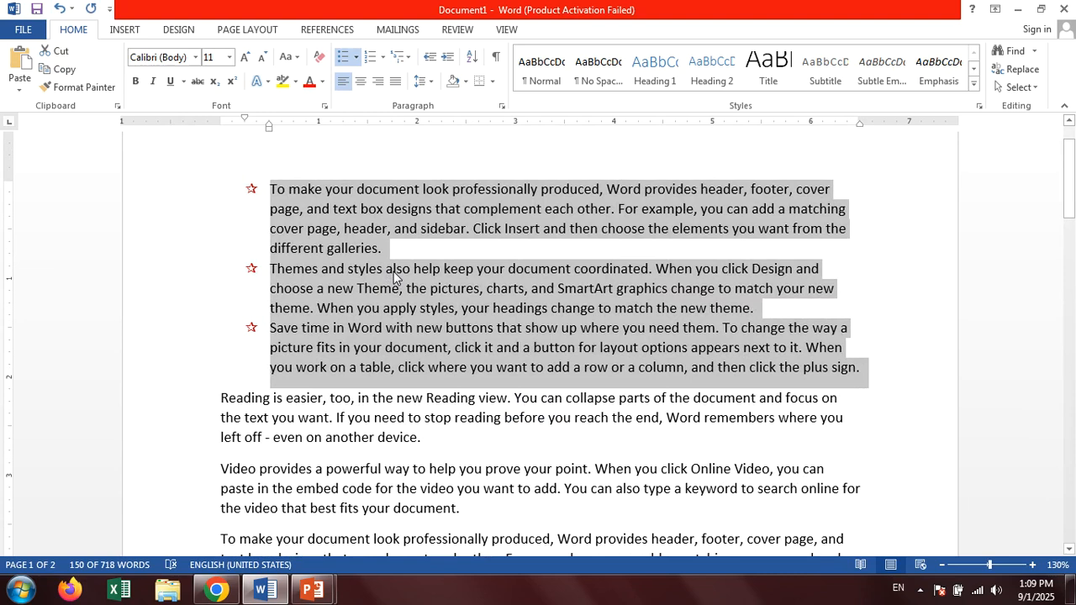
left_click(356, 57)
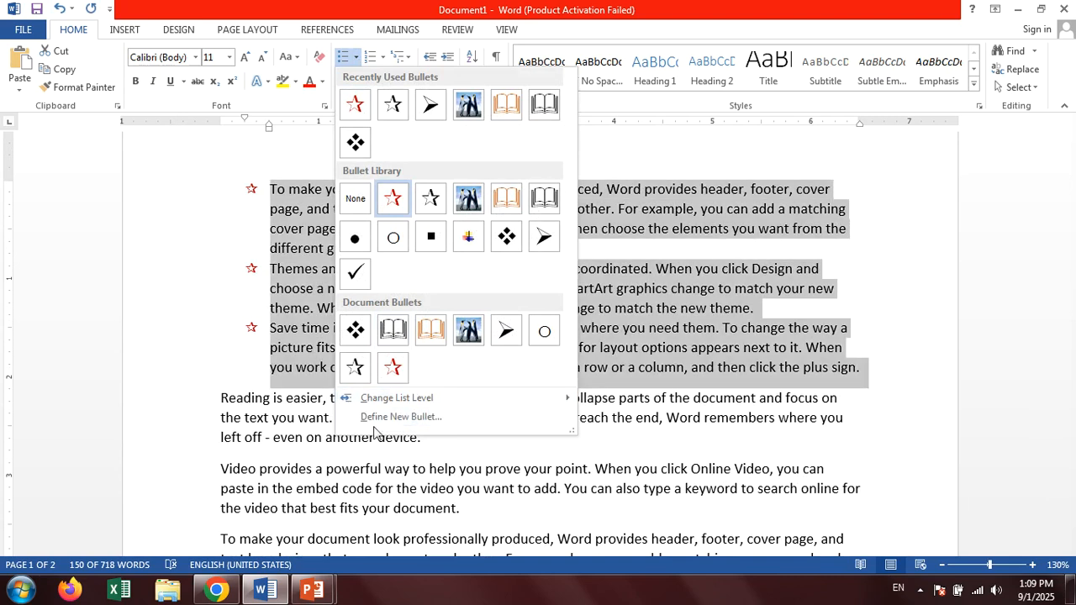
left_click(379, 417)
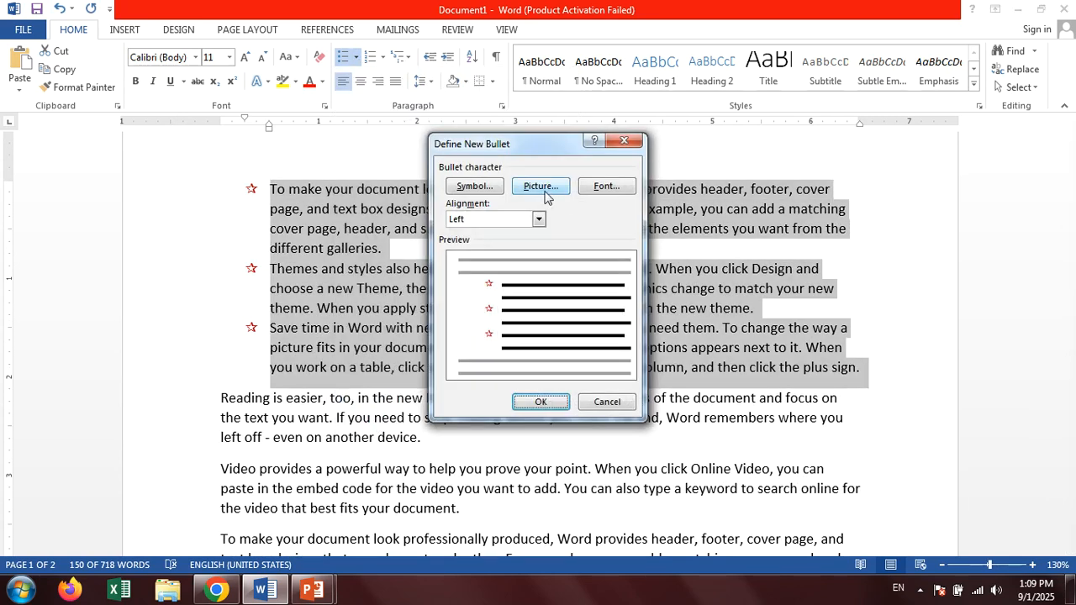
left_click(543, 187)
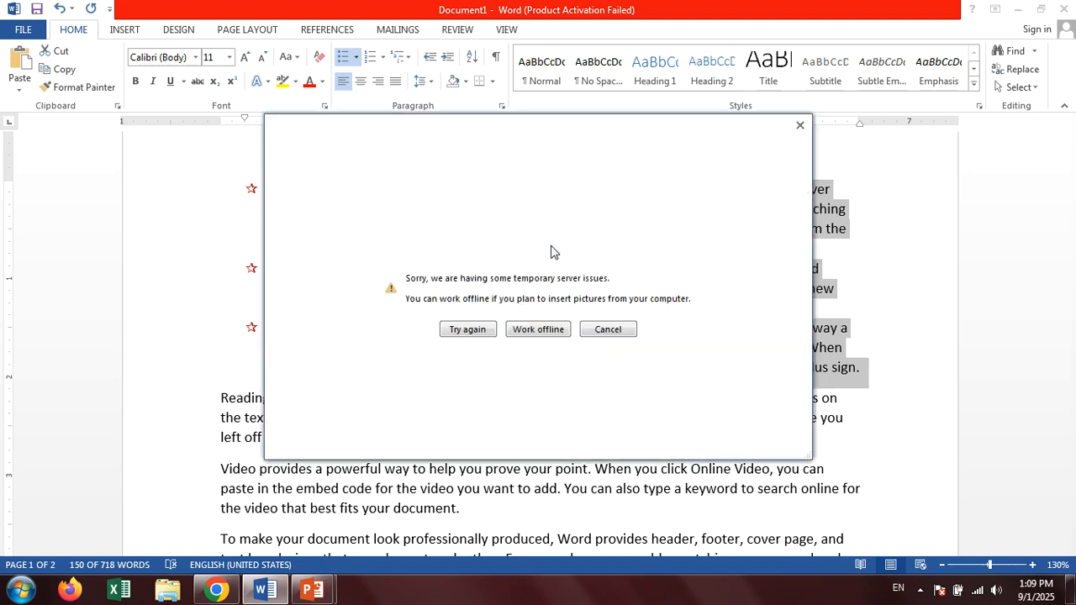
left_click(534, 330)
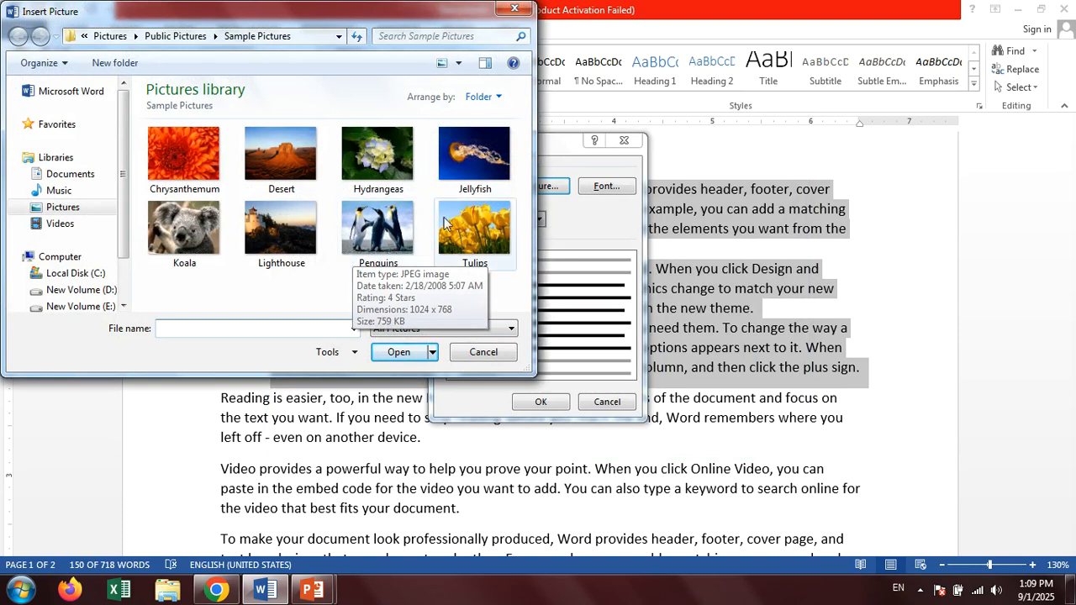
left_click(472, 225)
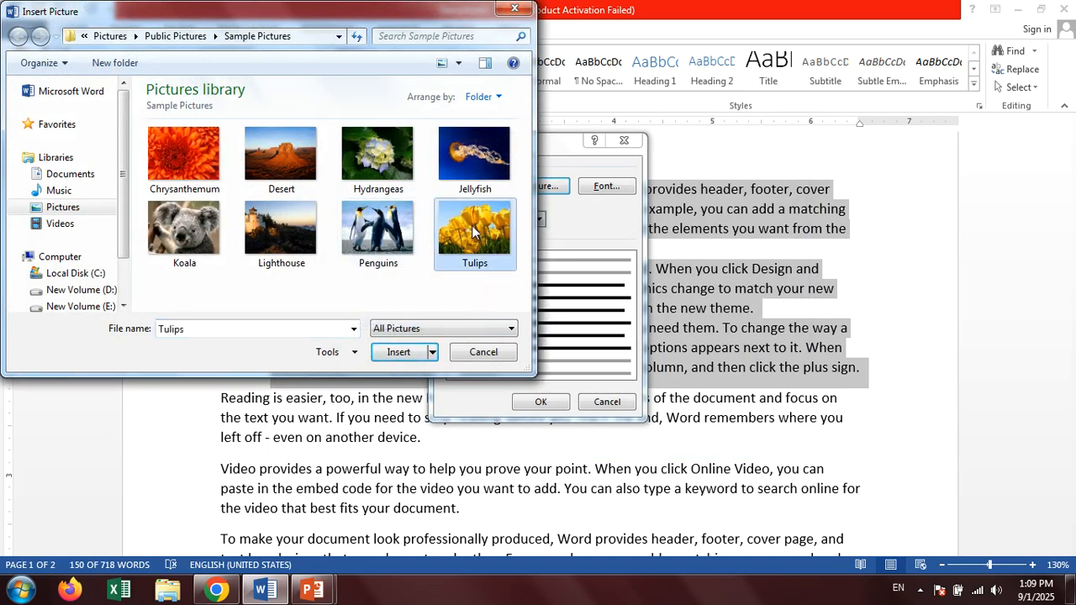
left_click(400, 352)
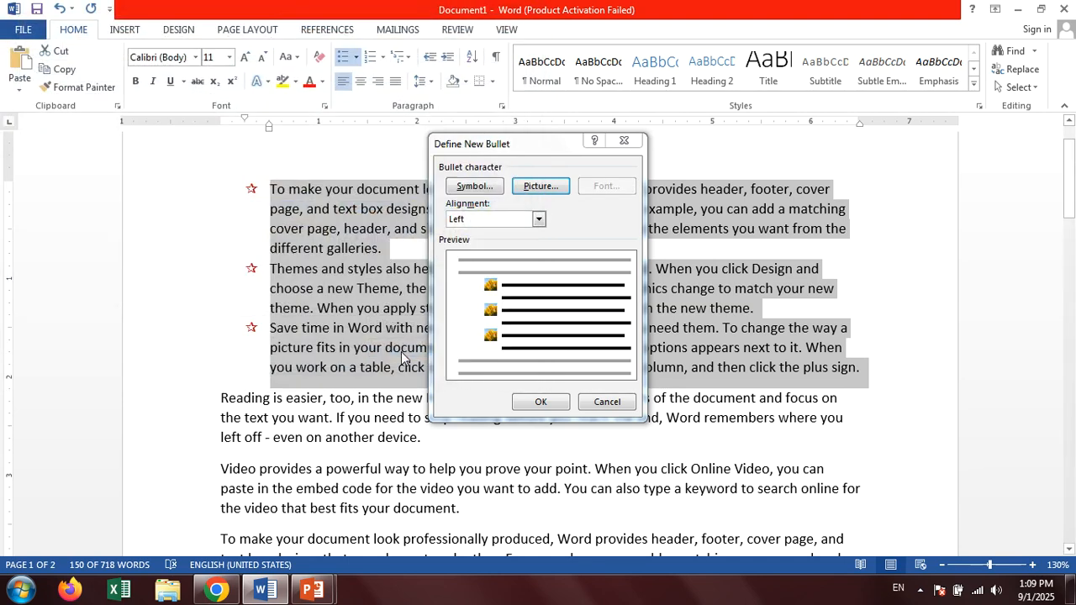
left_click(539, 402)
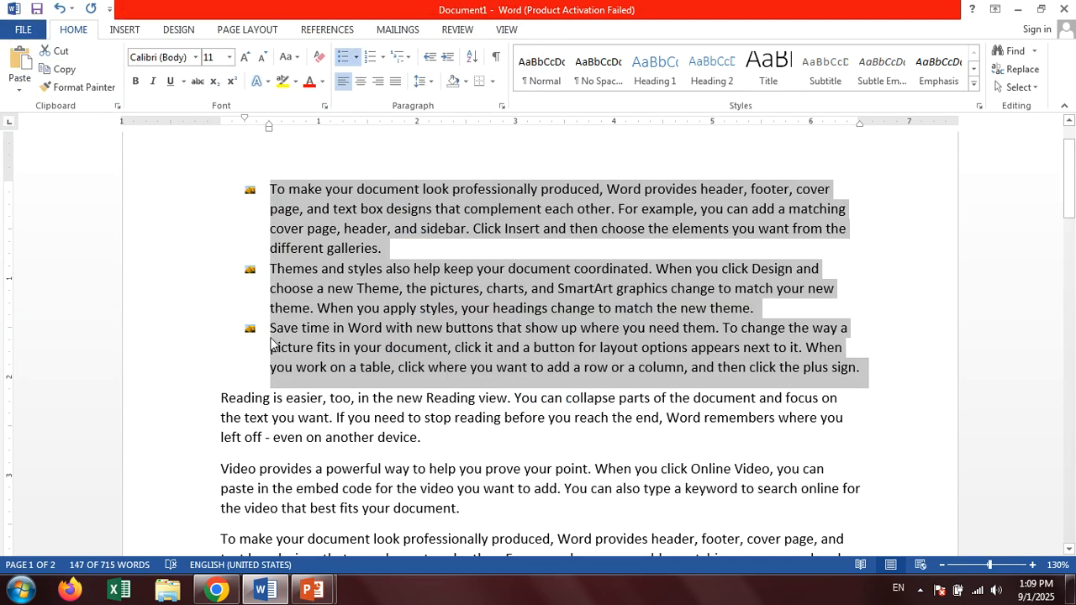
Remove the picture bullets from the three selected paragraphs and number them with the A. B. C. format.
left_click(356, 57)
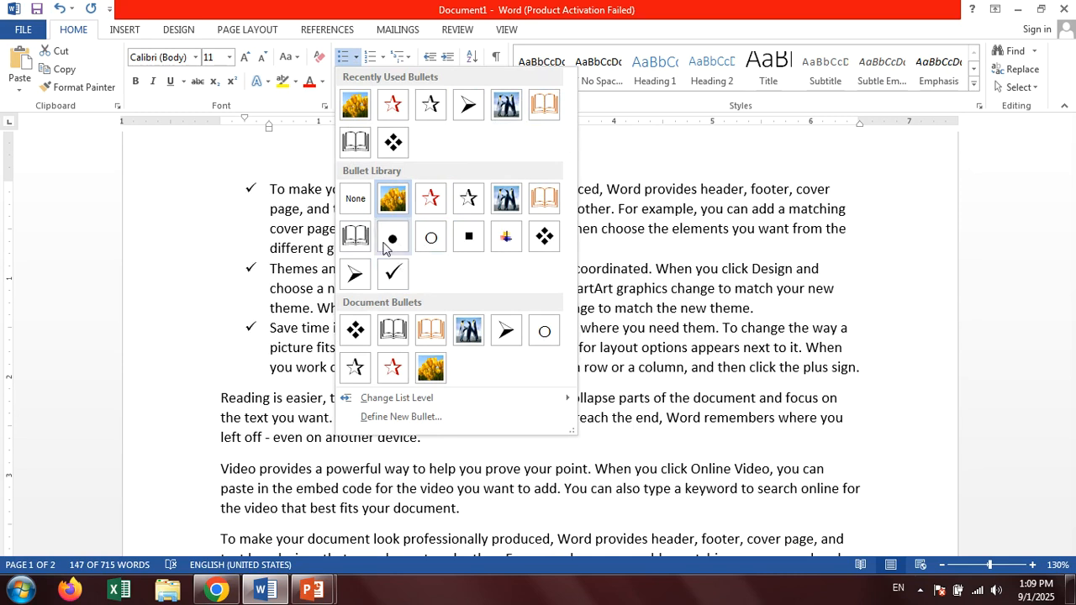
left_click(352, 205)
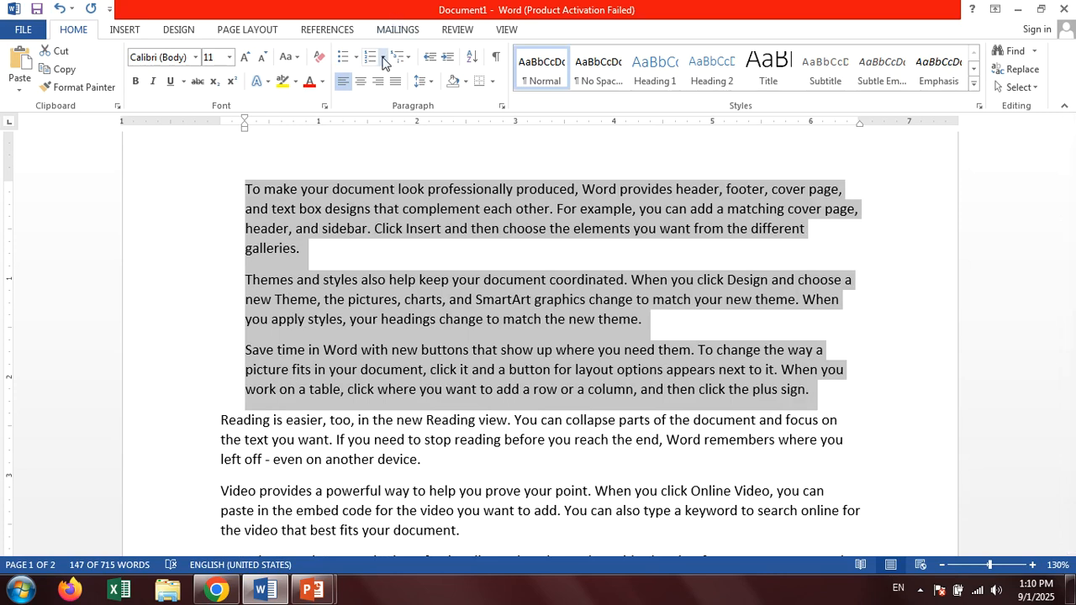
left_click(383, 59)
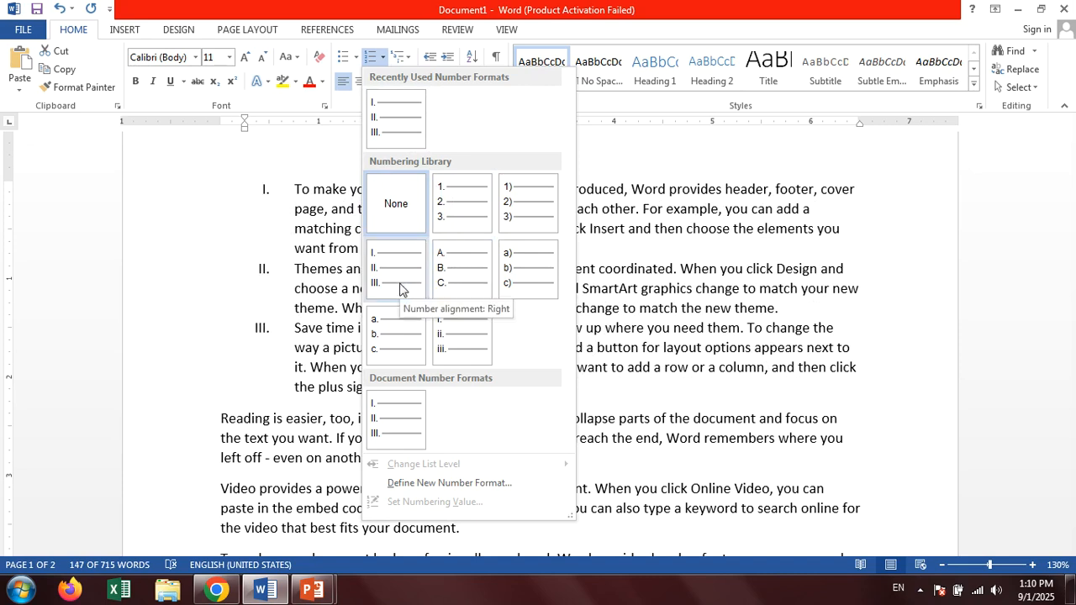
left_click(481, 291)
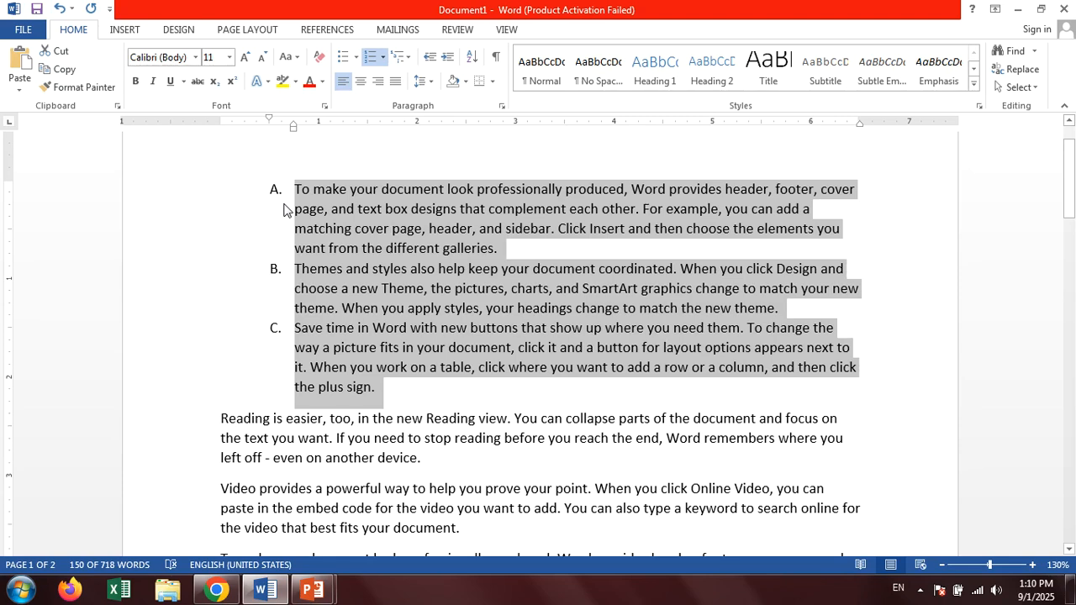
Remove the numbering from the three selected paragraphs and place the cursor at the end of the document.
left_click(382, 57)
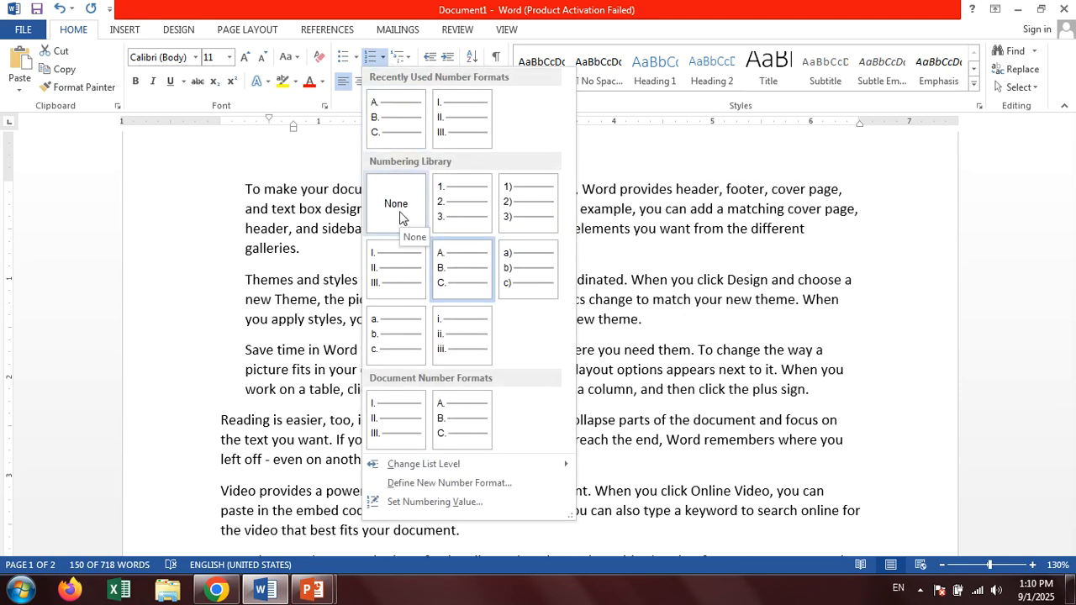
left_click(400, 214)
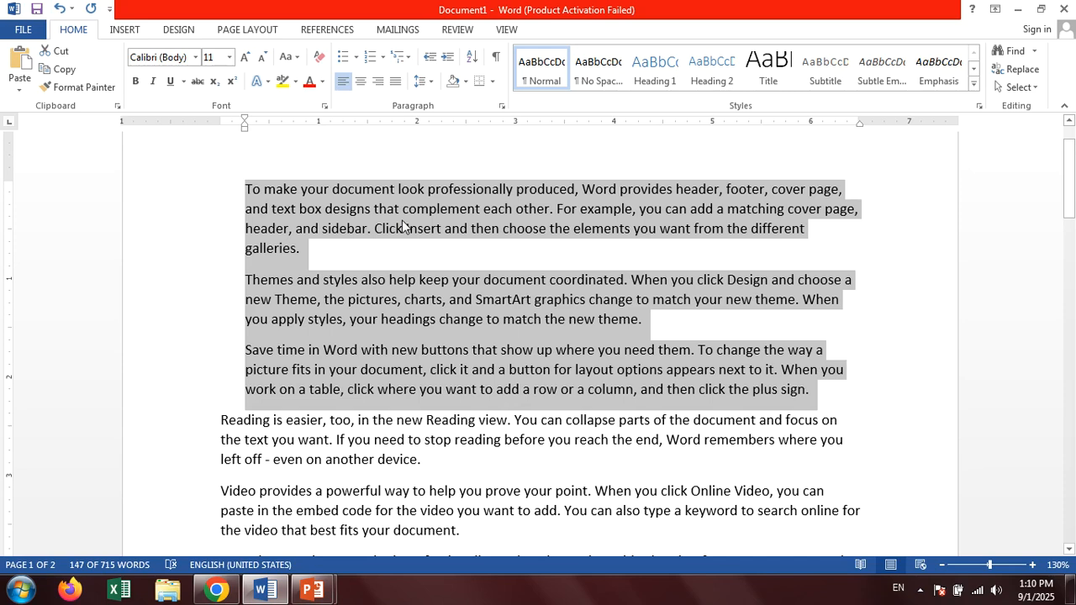
scroll(402, 225, "down", 1)
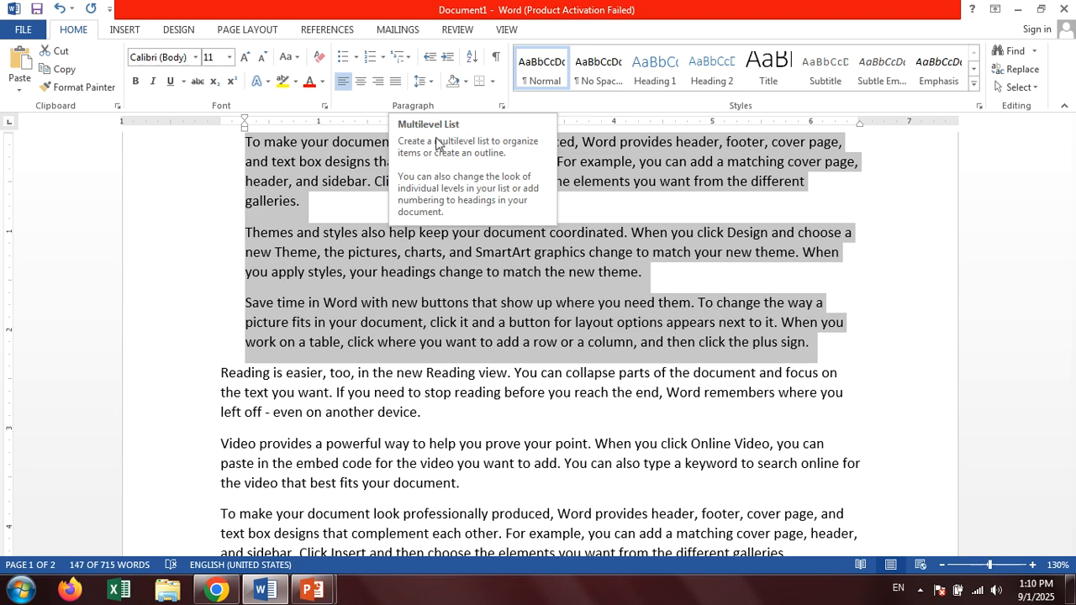
scroll(468, 312, "down", 6)
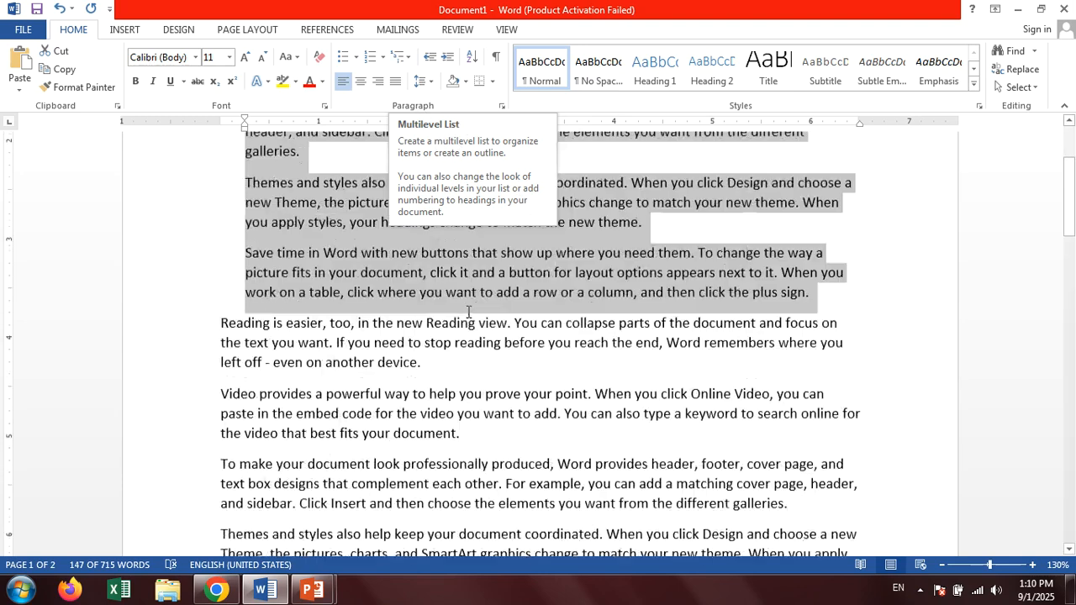
scroll(466, 312, "down", 15)
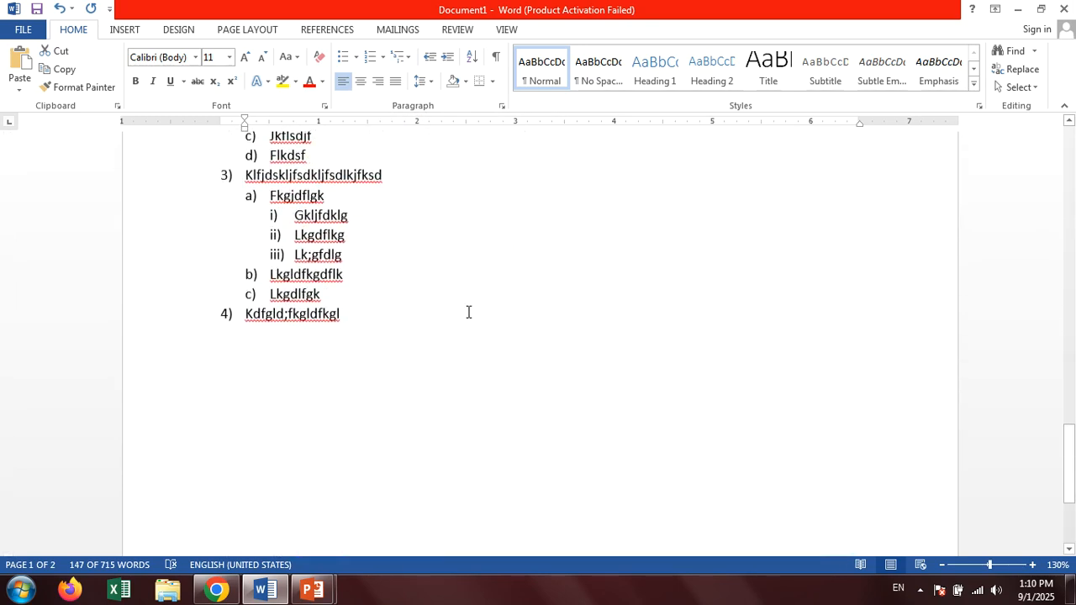
left_click(408, 290)
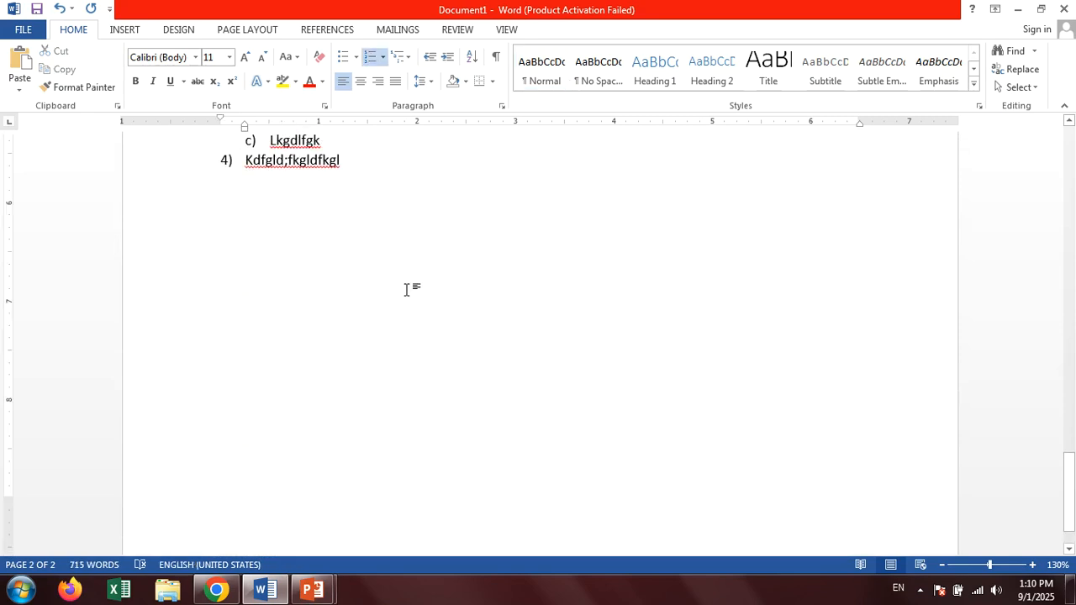
Create a new blank document and start a multilevel list in the 1) a) i) format.
key("ctrl+n")
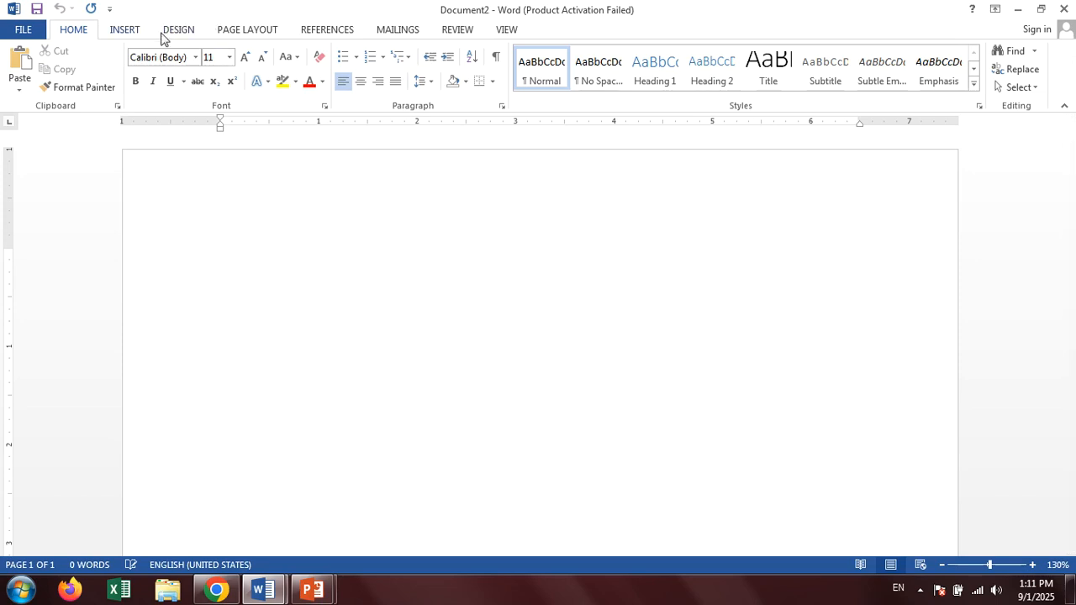
left_click(407, 57)
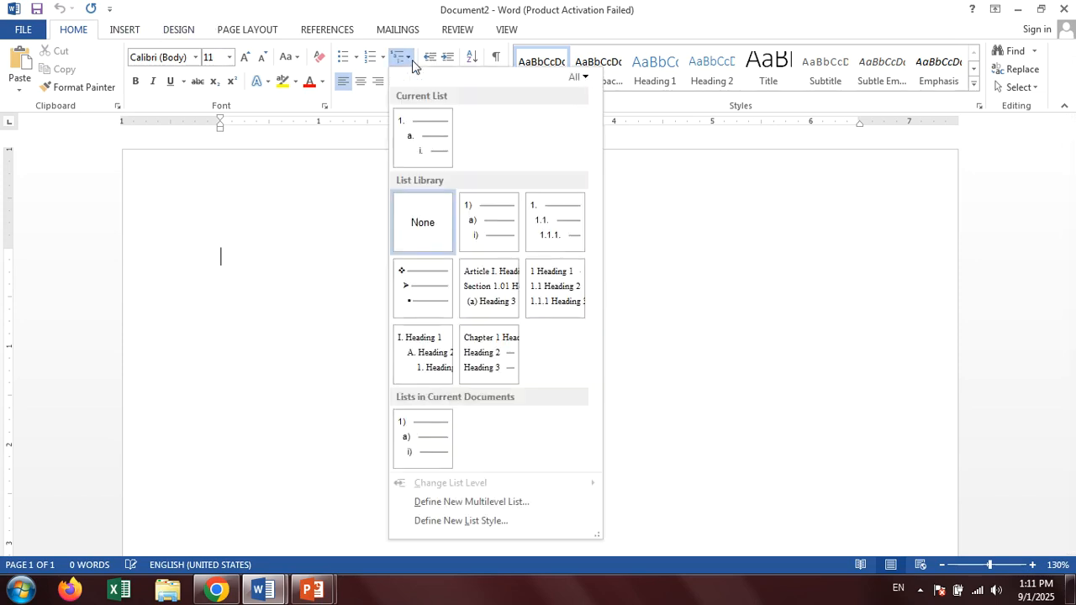
mouse_move(492, 239)
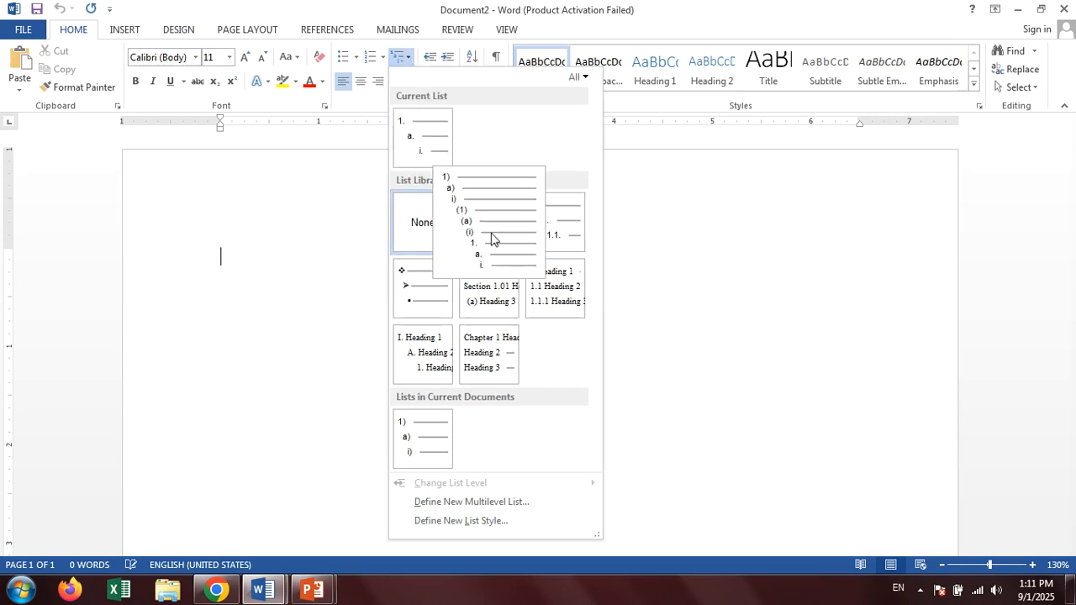
mouse_move(579, 233)
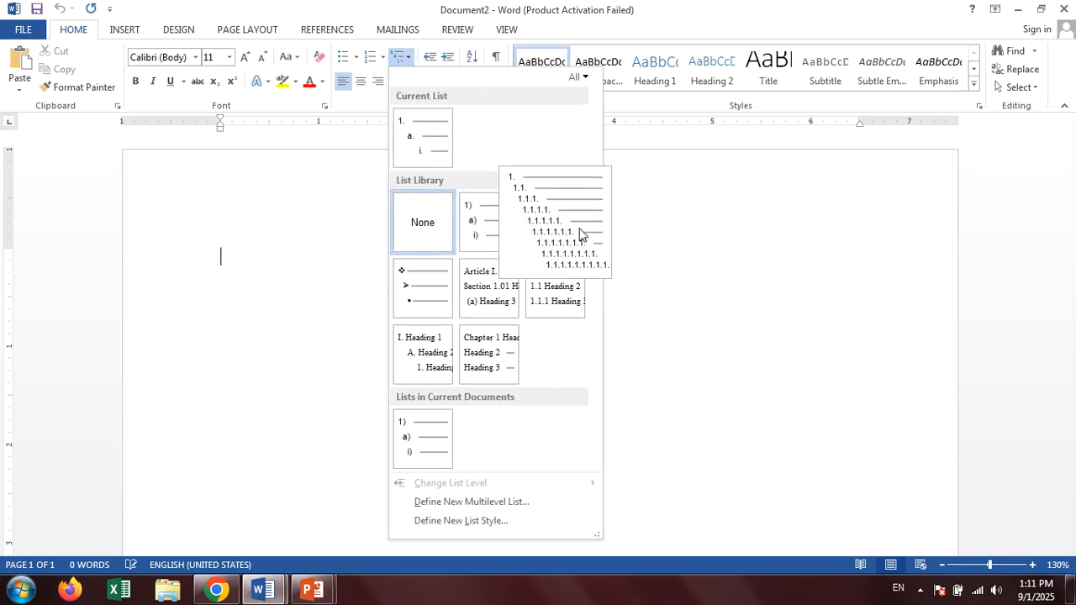
mouse_move(421, 286)
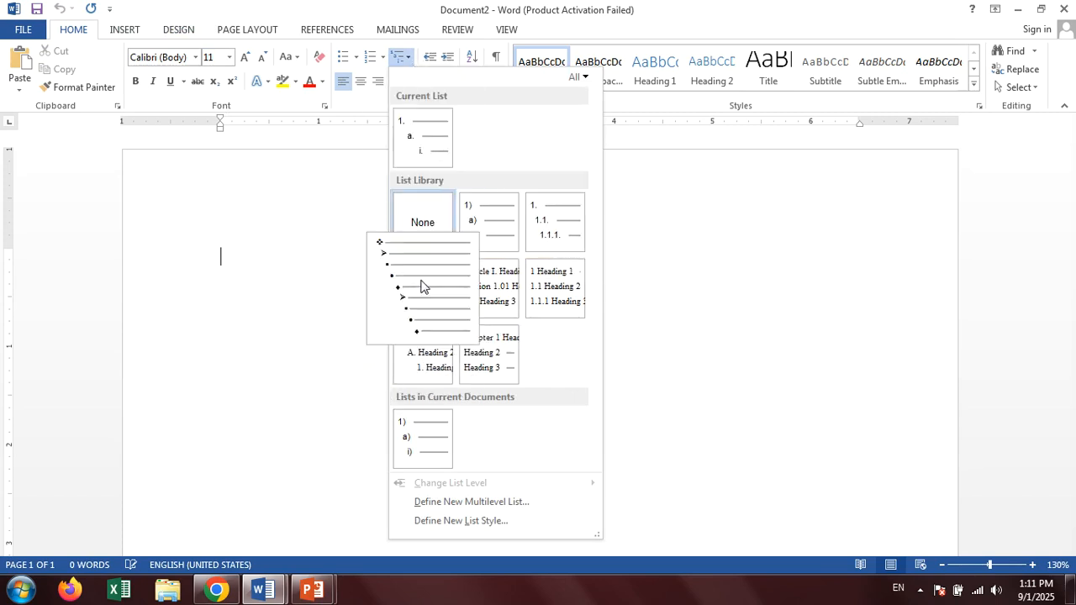
left_click(503, 227)
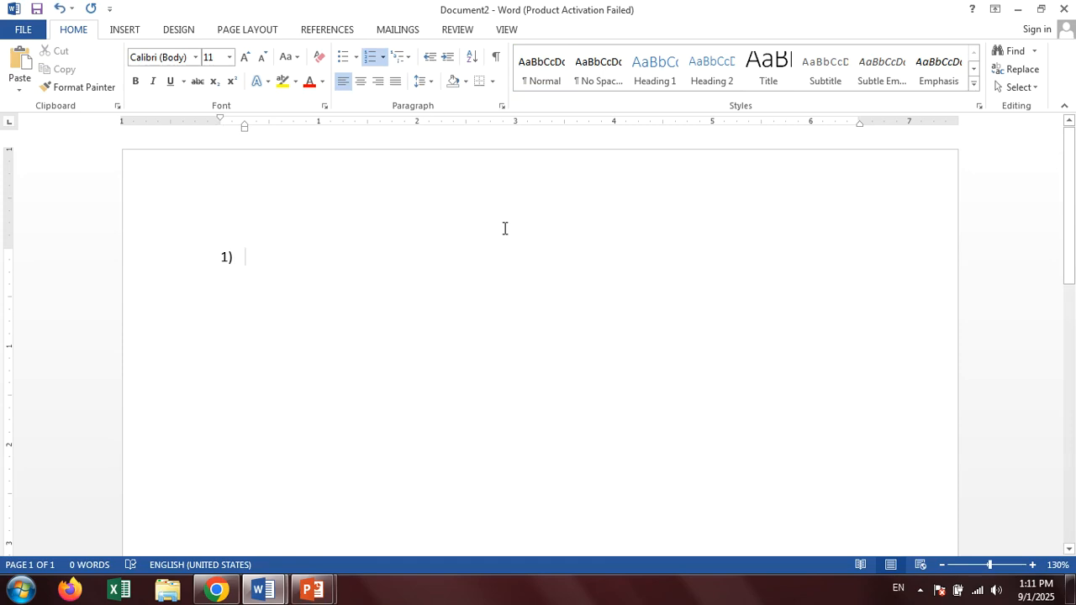
Enter the first list item "Fjsdkl fjskld dsklfj dslkf jslkdj fsdkl jlkjlk" with second-level items Kjfkd, Kfldgjfd, Lkfglkfg and Lgkflgk.
type("Fjsdkl fjskld dsklfj dslkf jslkd")
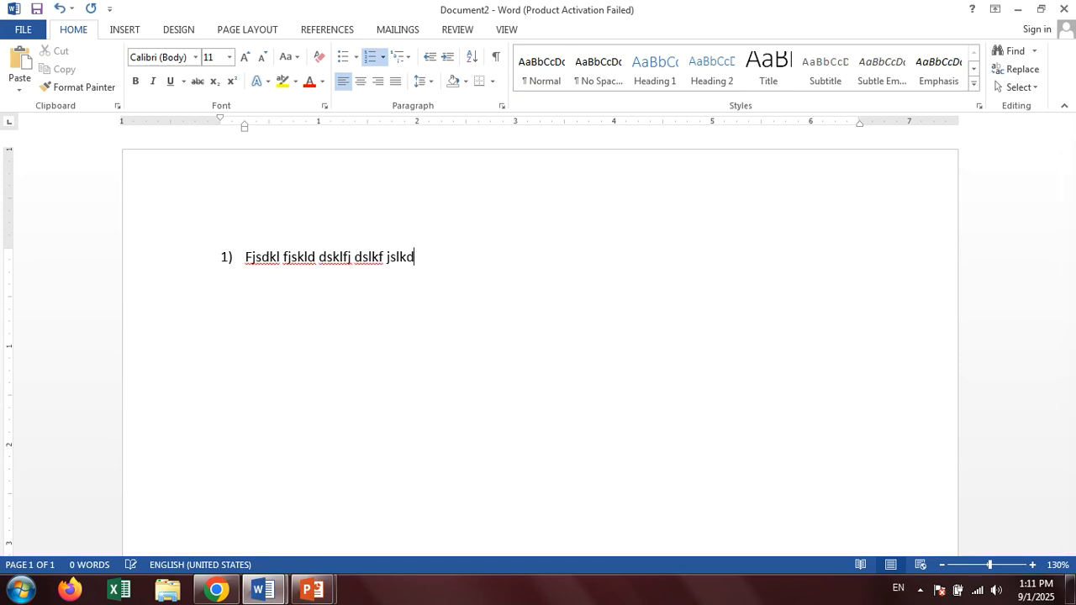
type("j fsdkl jlkjlk")
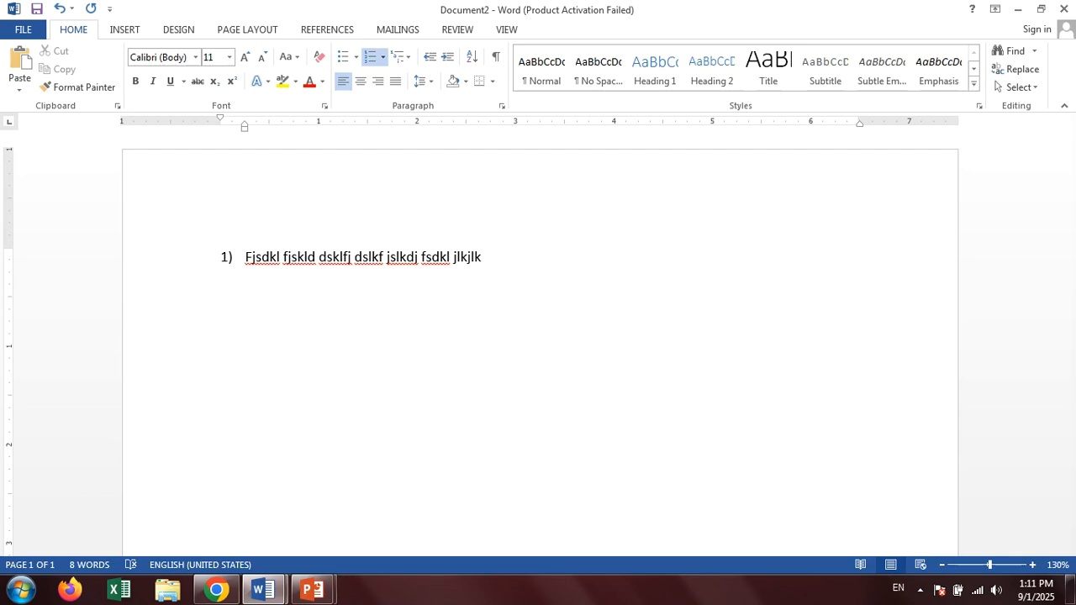
key("Return")
key("Tab")
type("kjfkd")
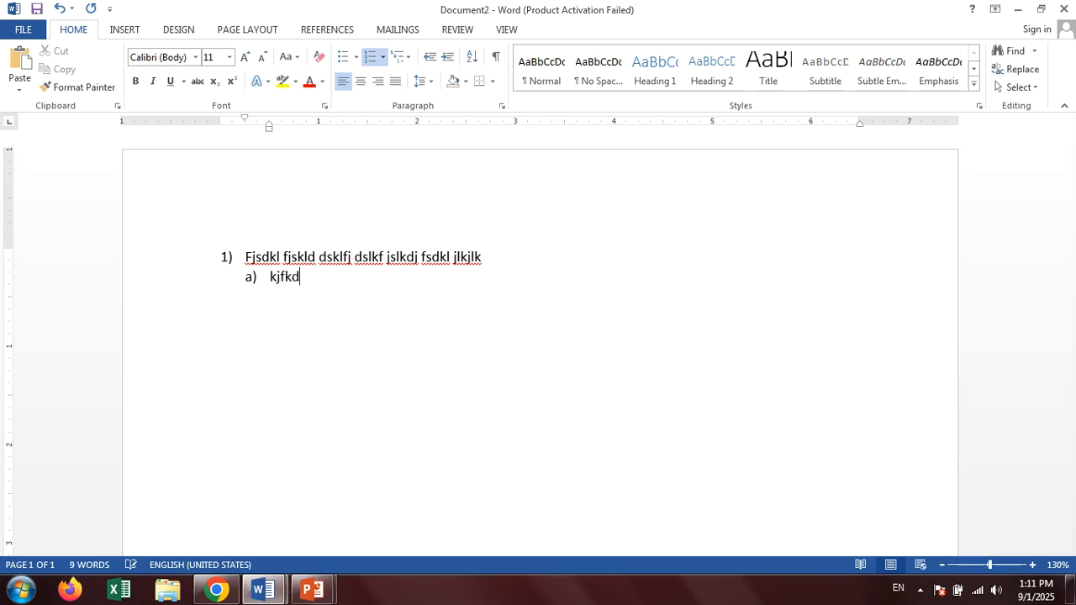
key("Return")
type("kfldgjfd")
key("Return")
type("lkfglkfg")
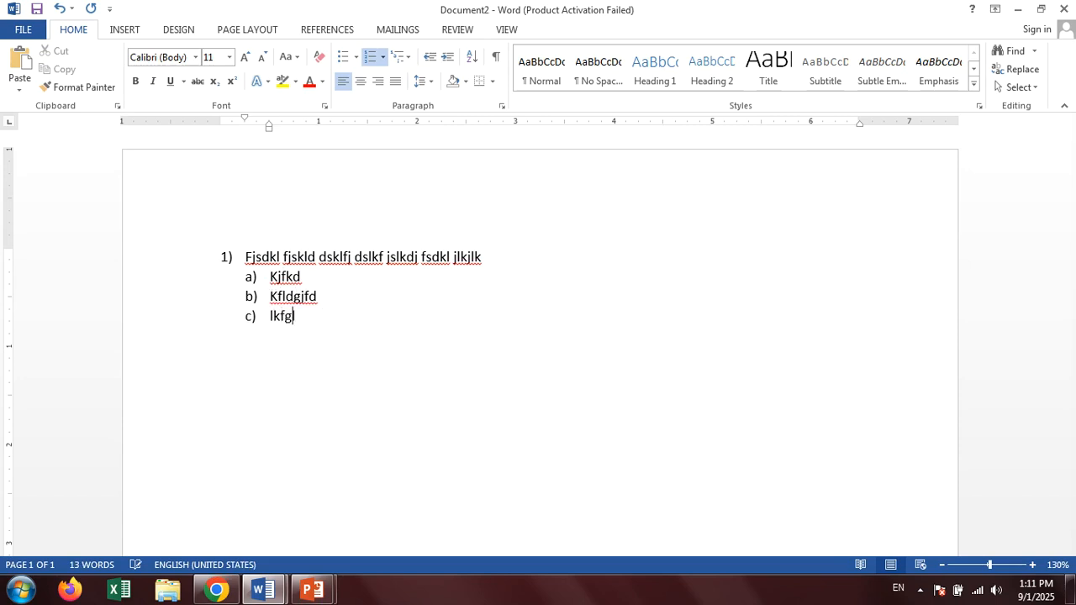
key("Return")
type("lgkflgk")
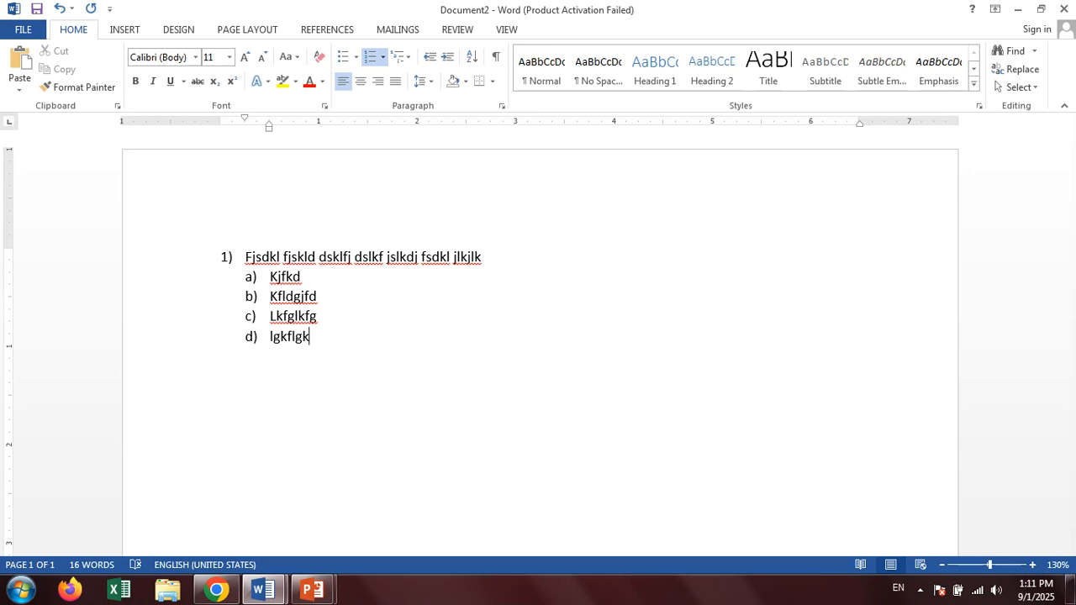
Add top-level item 2 "Fdkglkfdglkdgl;fdkg;ldfkglfdkg" with second-level items Jkfdkfjds, Lkjfkldsjf, Ljfdksf and Klfjdkf.
key("Return")
key("Return")
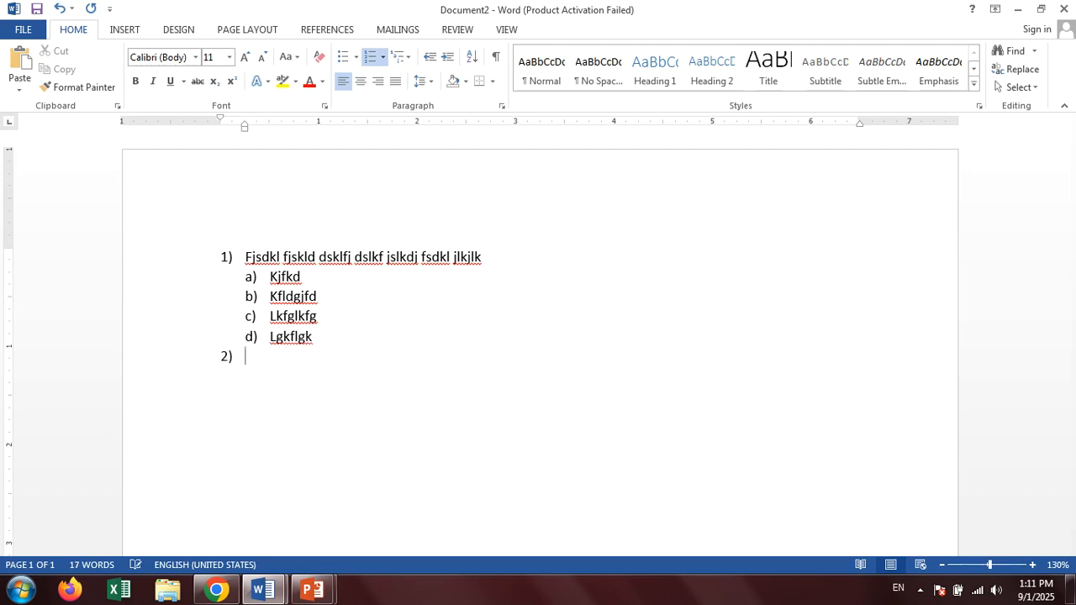
type("fdkglkfdglkdgl;fdkg;ldfkglfdkg")
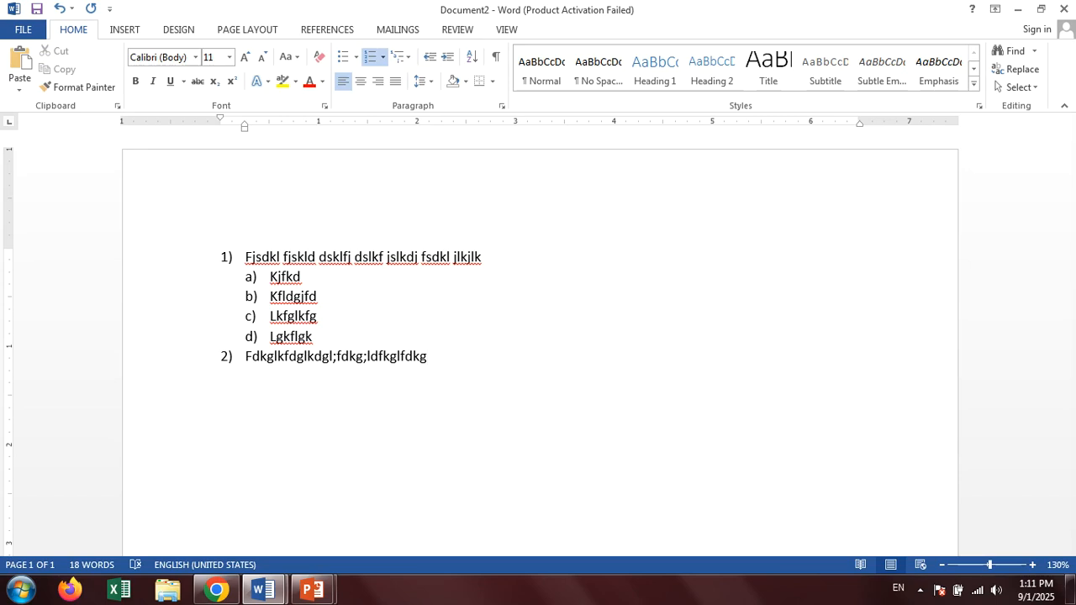
key("Return")
key("Tab")
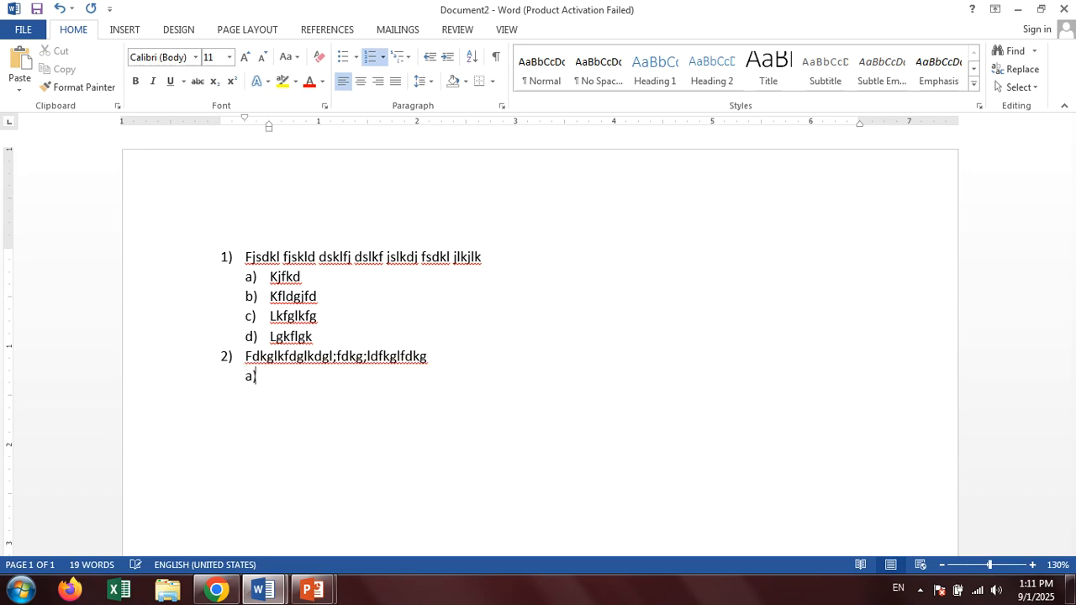
type("Jkfdkfjds")
key("Return")
type("Lkjfkldsjf")
key("Return")
type("Ljfdksf")
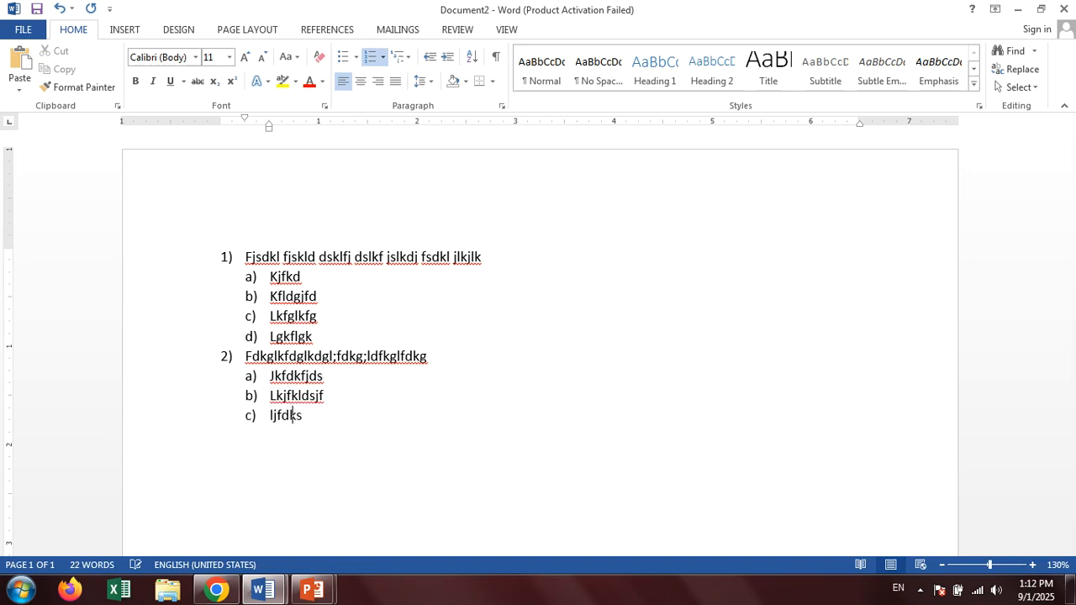
key("Return")
type("klfjdkf")
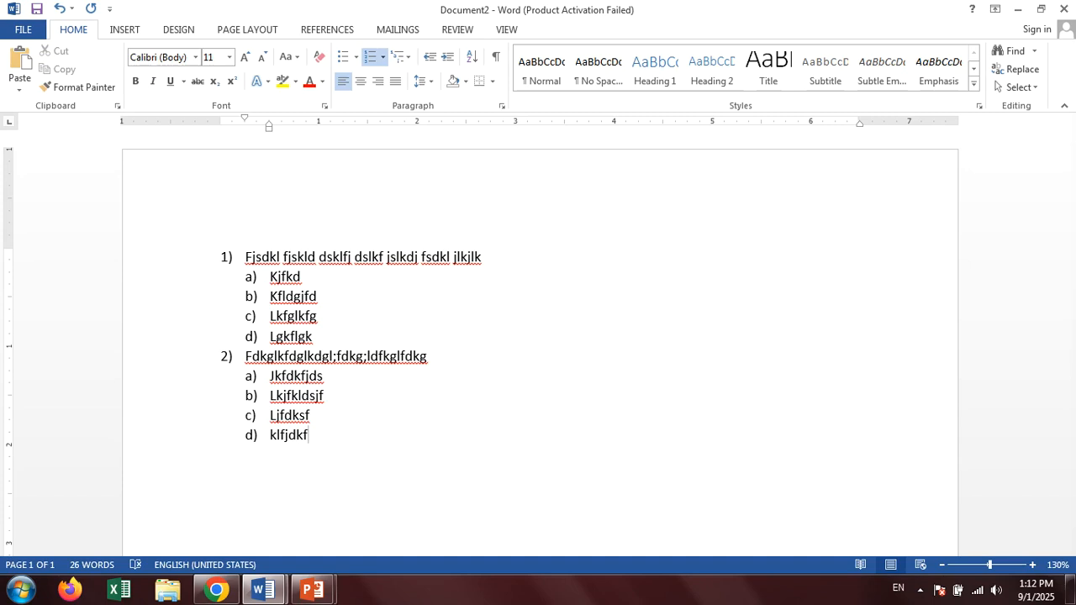
Add top-level item 3 "L;kldfkgldfgkf;dlgkfdlgk" with second-level items Fdfldsf, Sdfdsf, Sdfsd and Dsfsd.
key("Return")
key("shift+Tab")
type("L;kldfkgldfgkf;dlgkfdlgk")
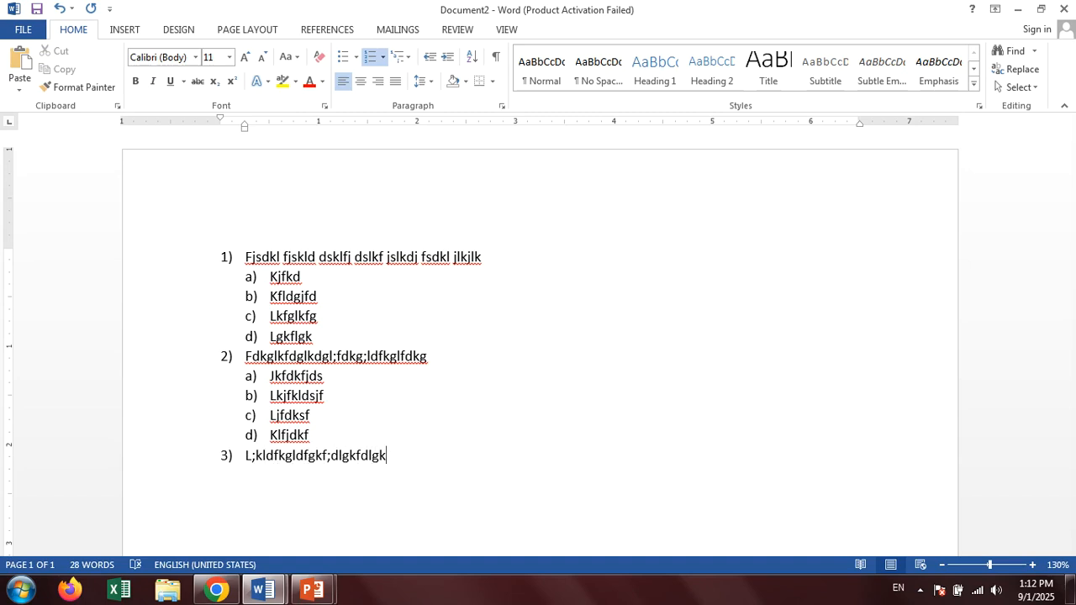
key("Return")
key("Tab")
type("fdfldsf")
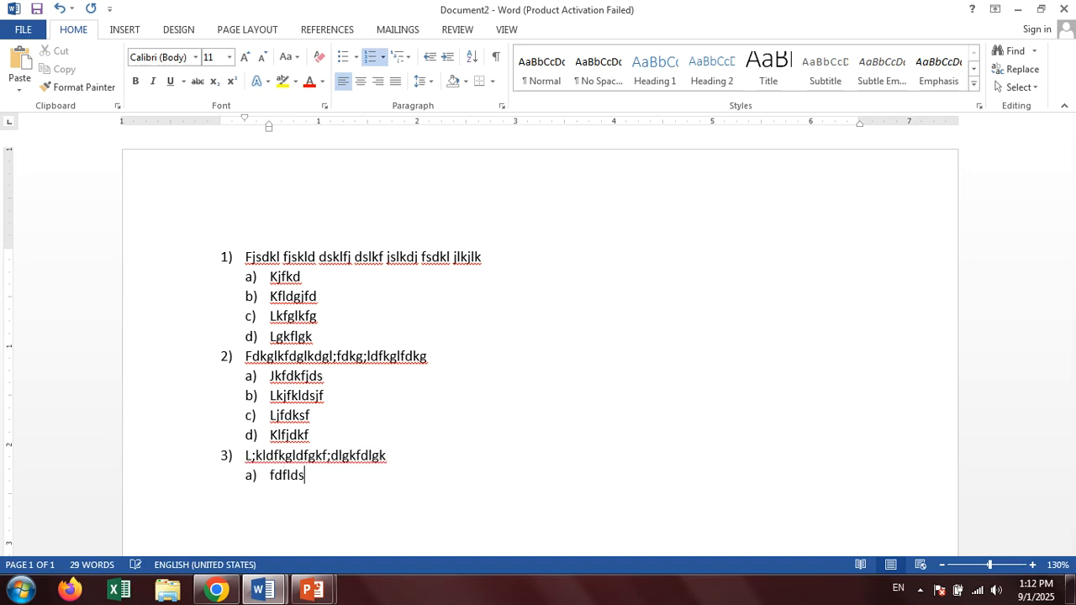
key("Return")
type("sdfdsf")
key("Return")
type("sdfsd")
key("Return")
type("dsfsd")
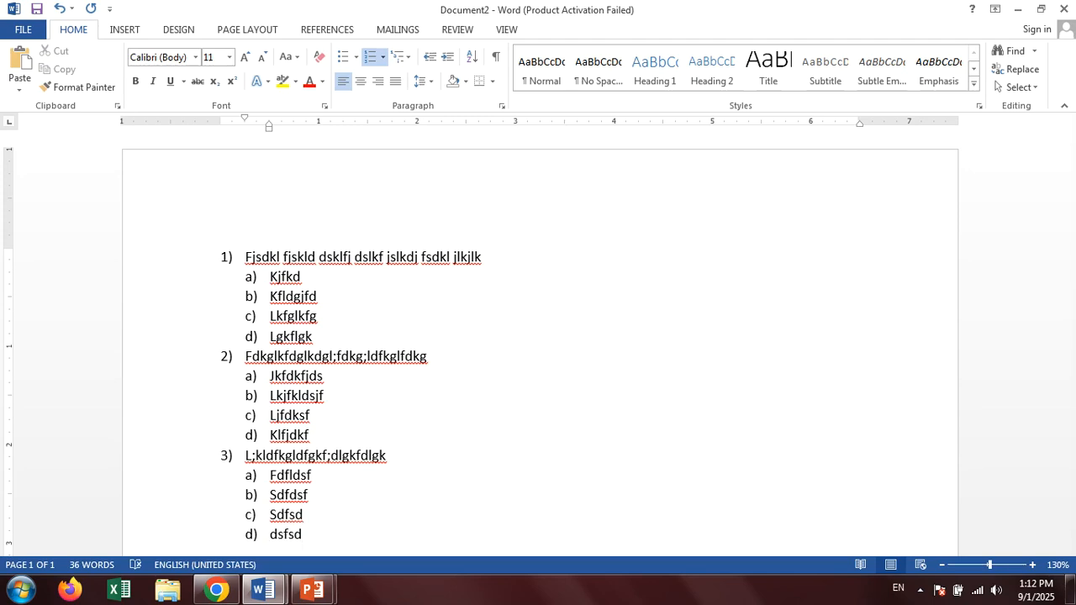
Add top-level item 4 "Dfkjdsklfjdsklfjdskf" with the second-level item a) Kgjfdklgjfdk.
key("Return")
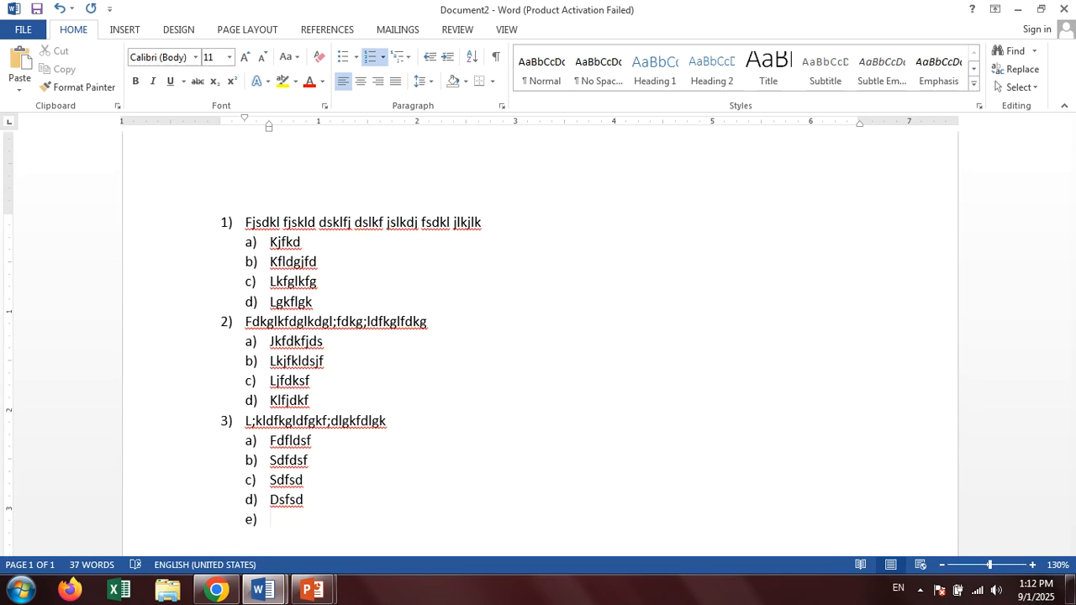
key("shift+Tab")
type("dfkjdsklfjdsklfjdskf")
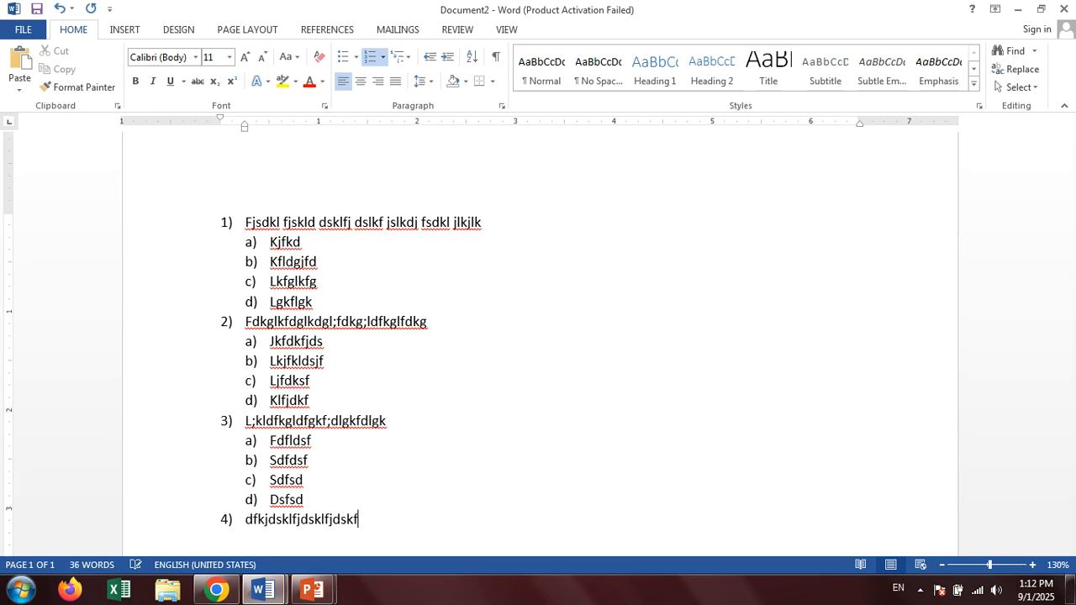
key("Return")
key("Tab")
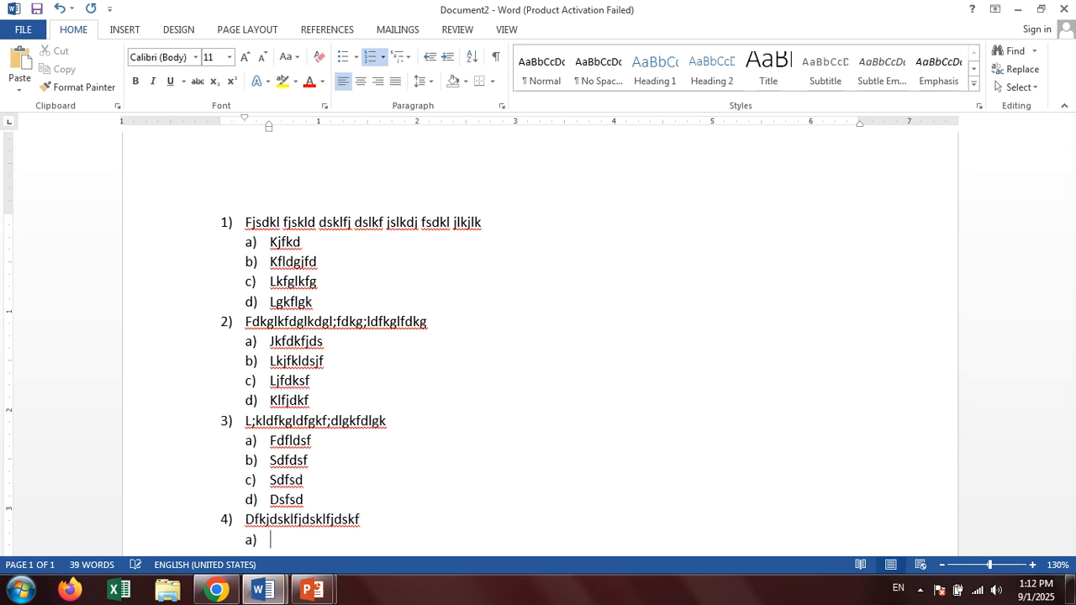
type("kgjfdklgjfdk")
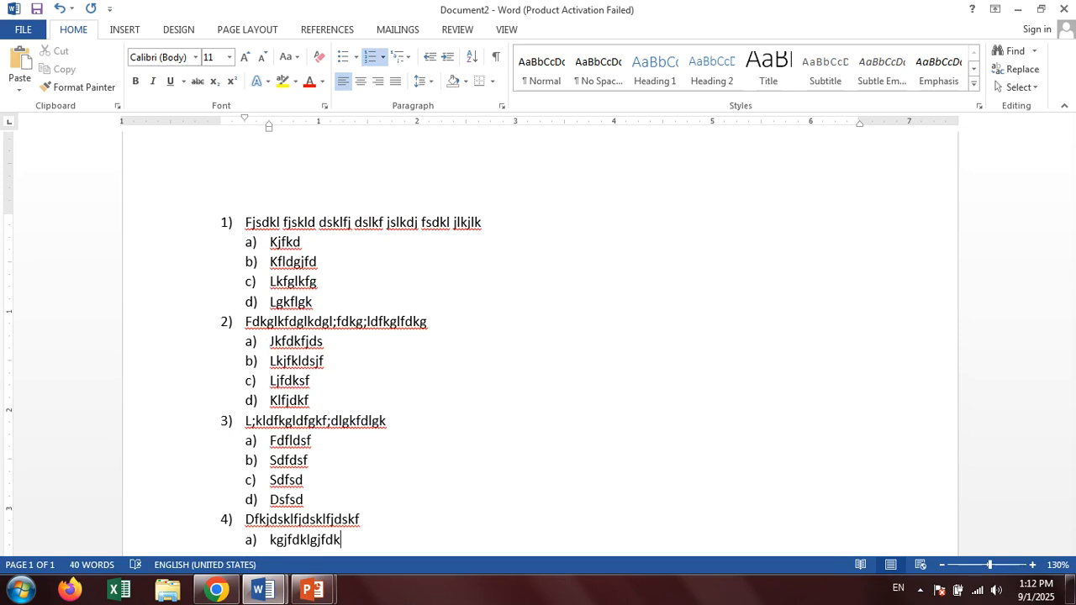
Add third-level items Flkjgfdklgj and Fldkgjf under item 4 a), followed by the second-level item b) kdflgkfdlgkdf.
key("Return")
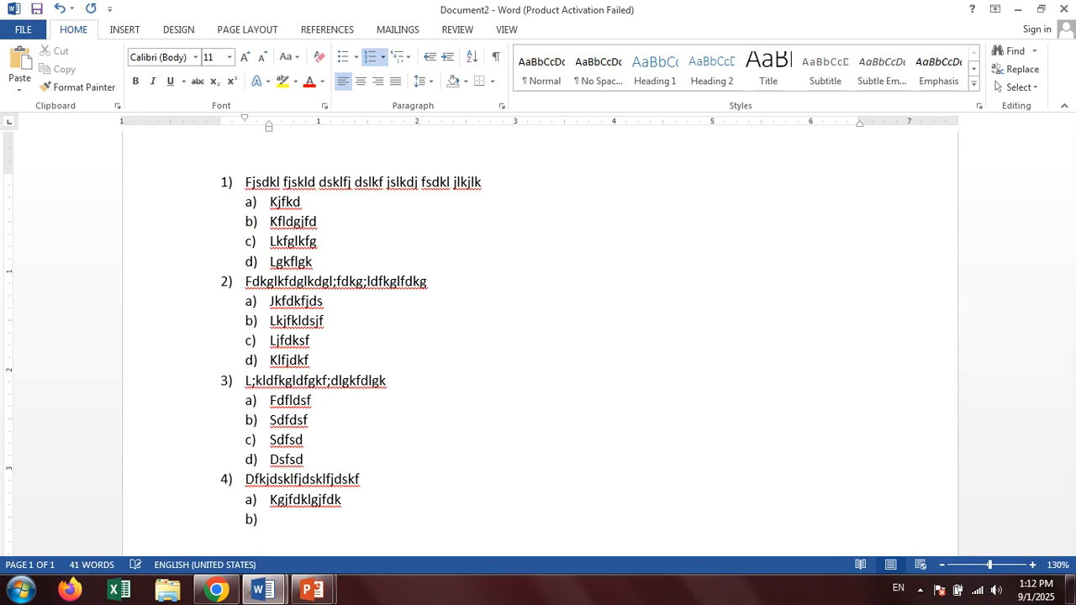
key("Tab")
type("flkjgfdklgj")
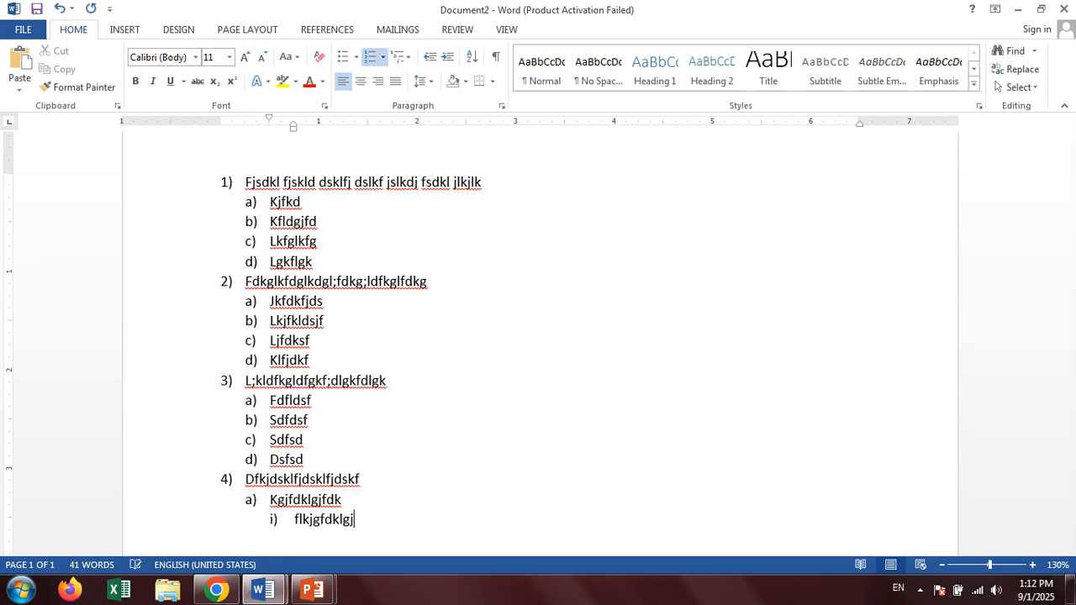
key("Return")
type("fldkgjf")
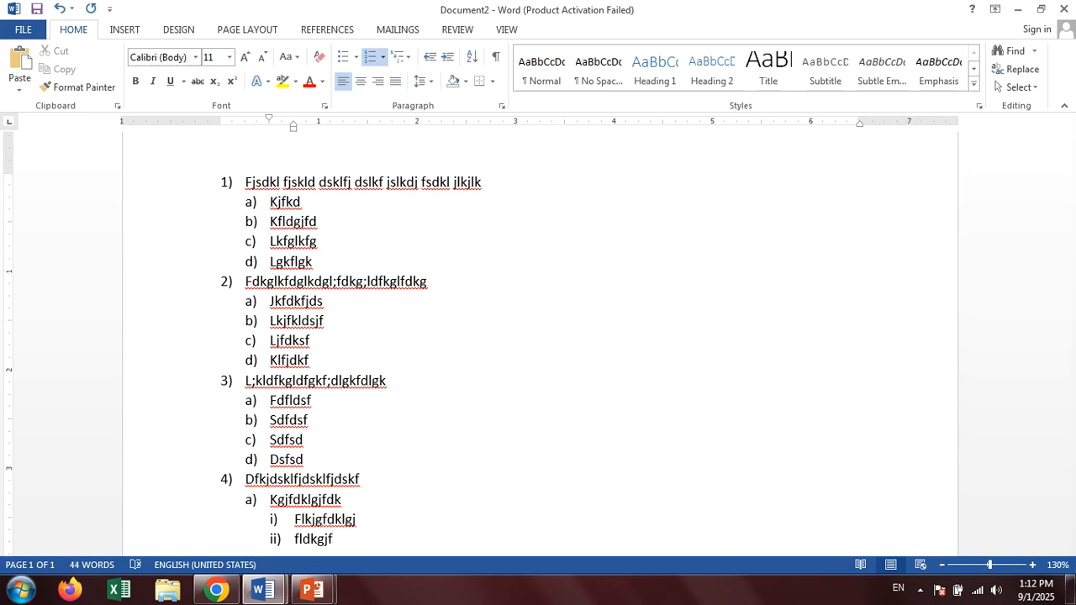
key("Return")
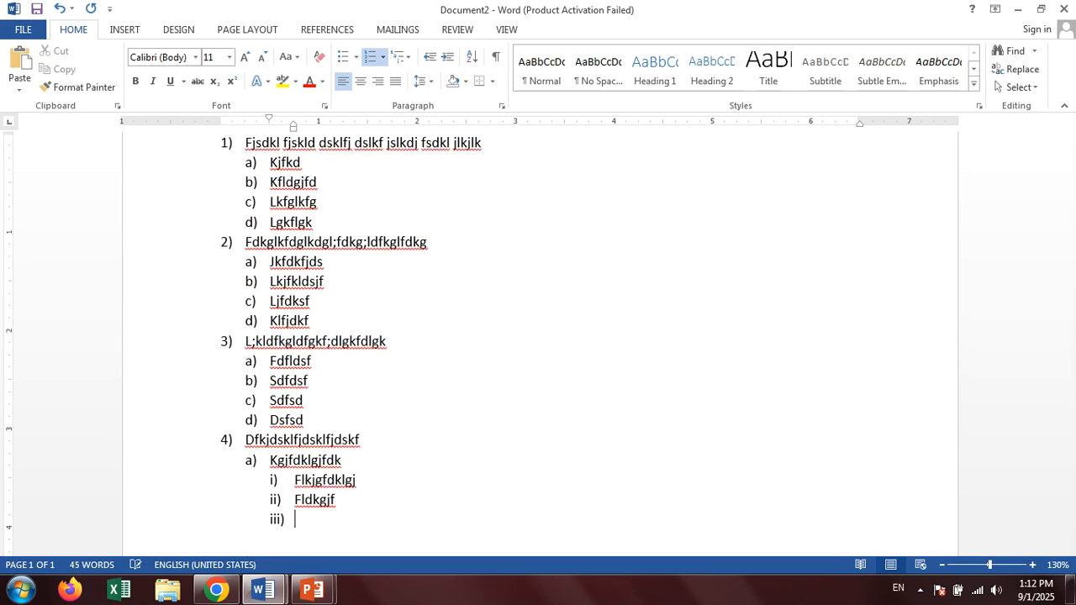
key("shift+Tab")
type("kdflgkfdlgkdf")
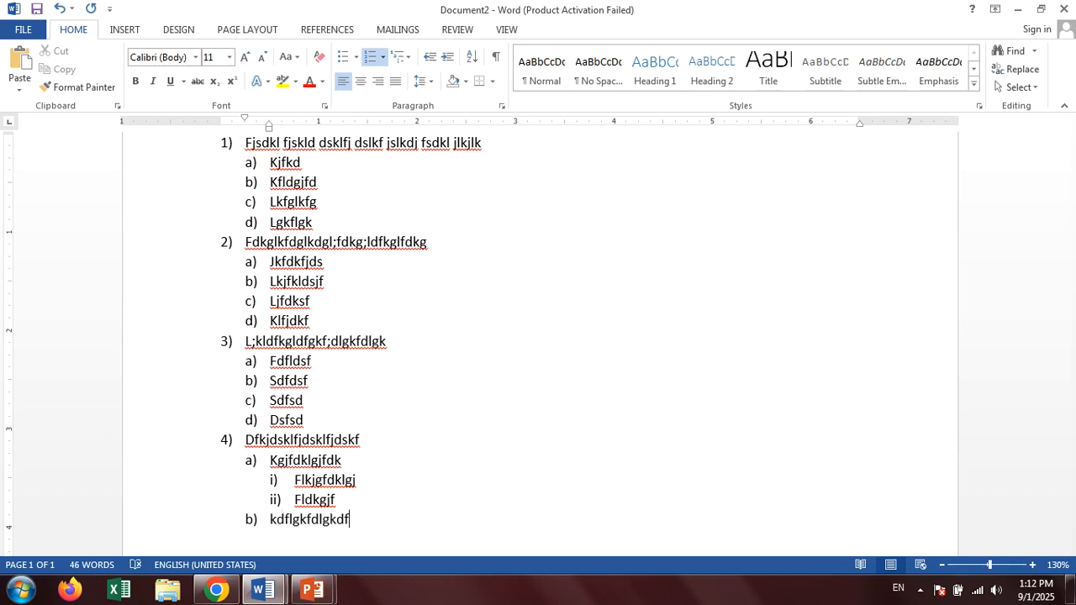
mouse_move(265, 570)
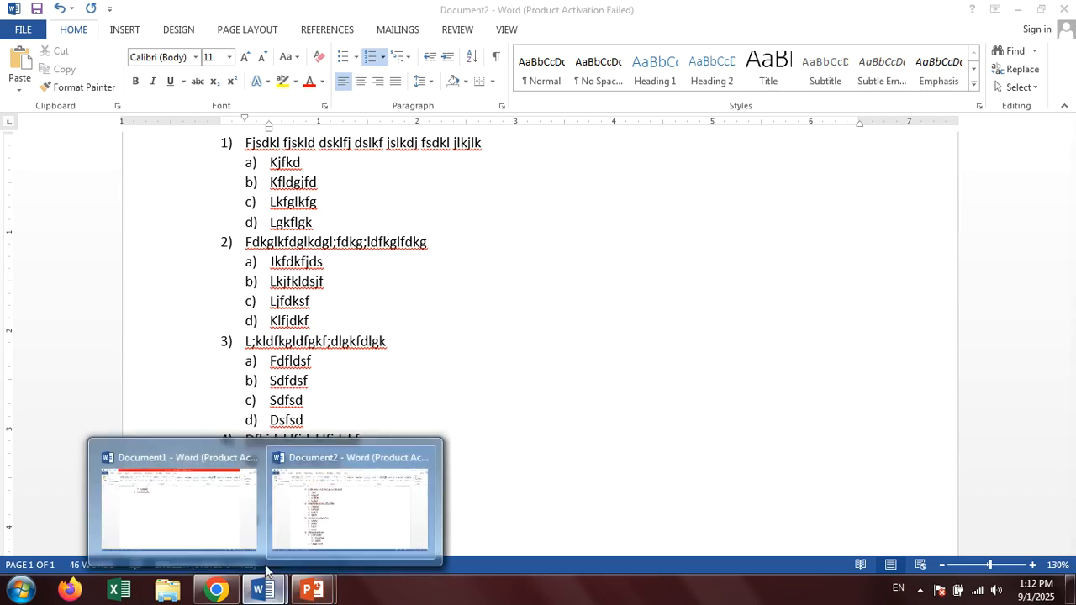
View the PowerPoint slide explaining the Decrease Indent and Increase Indent options, and return to Document1 in Word.
left_click(207, 529)
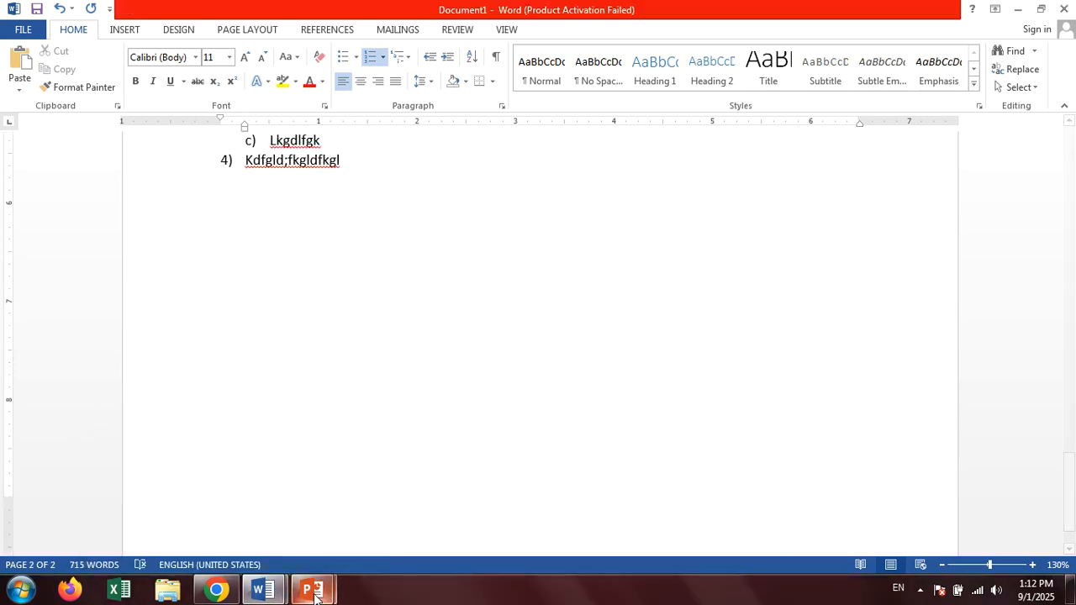
mouse_move(313, 595)
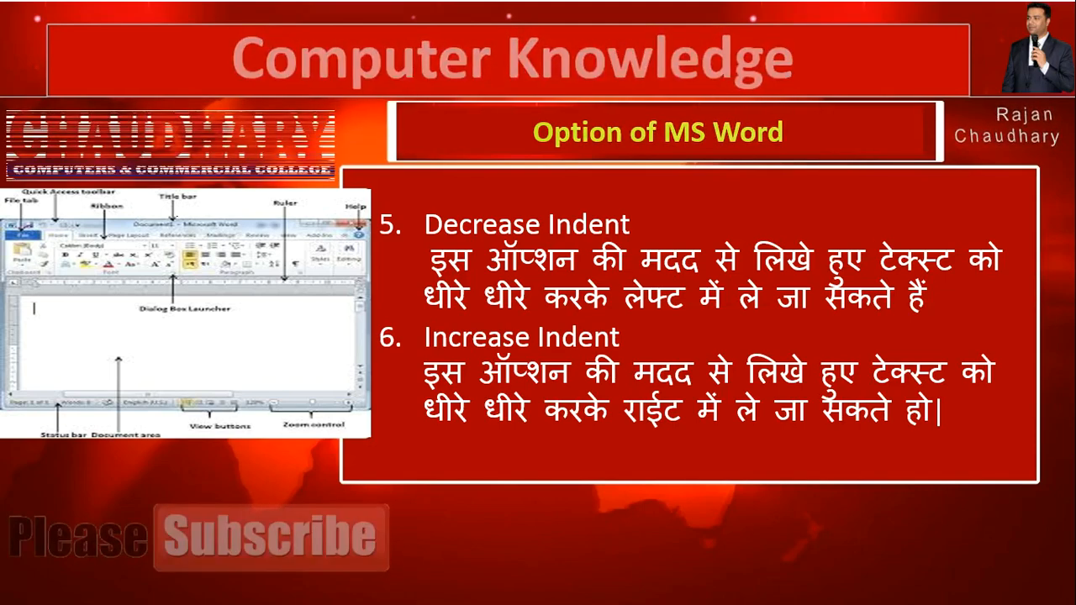
key("alt+Tab")
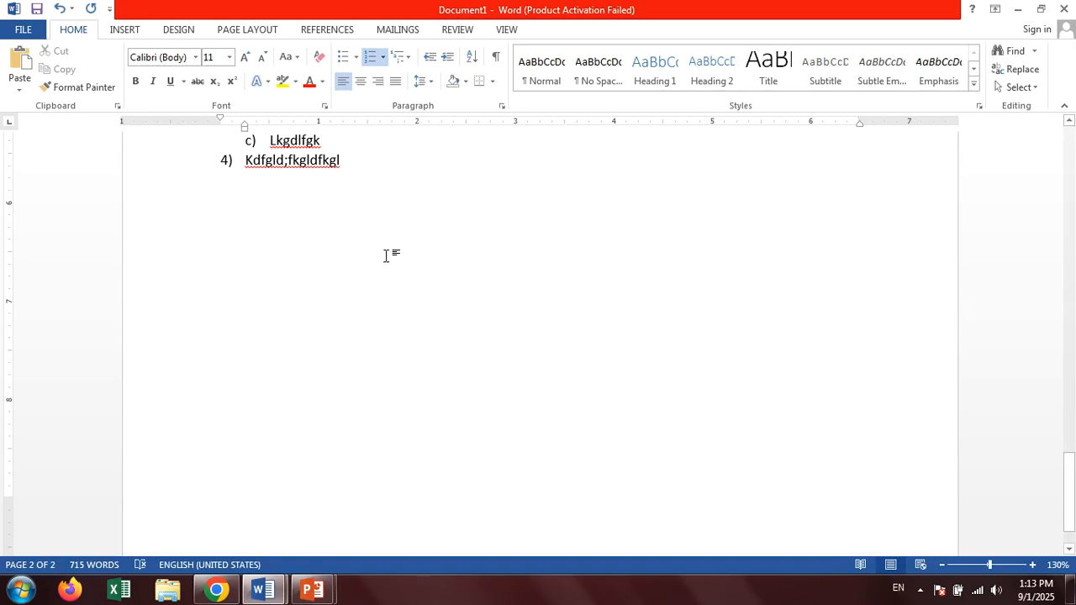
Increase the indent of the first three paragraphs in Document1 step by step until their left indent is 2.5 inches.
left_click(263, 590)
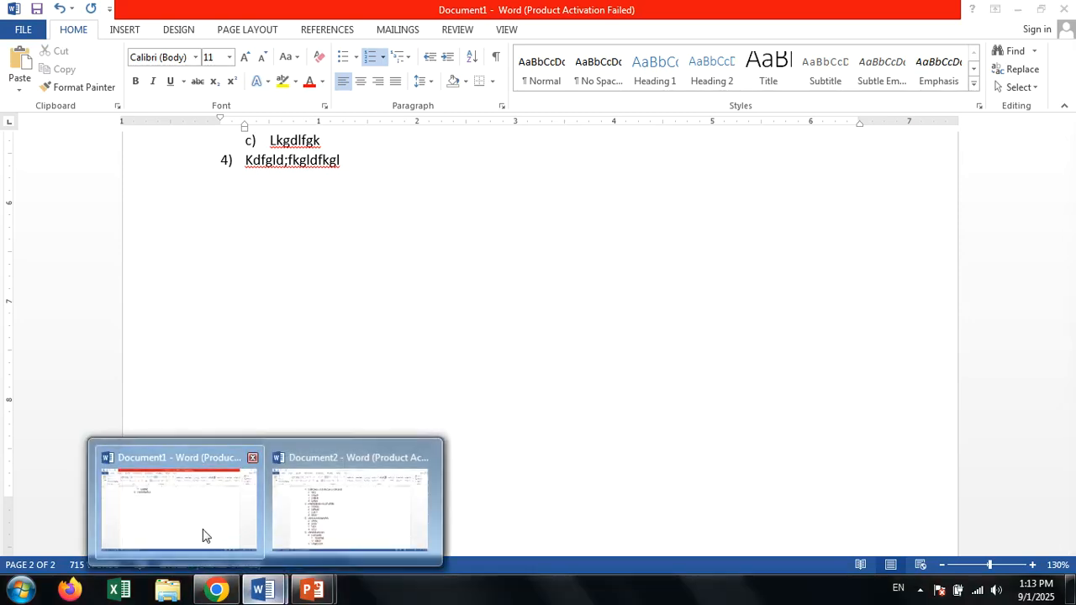
left_click(206, 535)
scroll(399, 401, "up", 15)
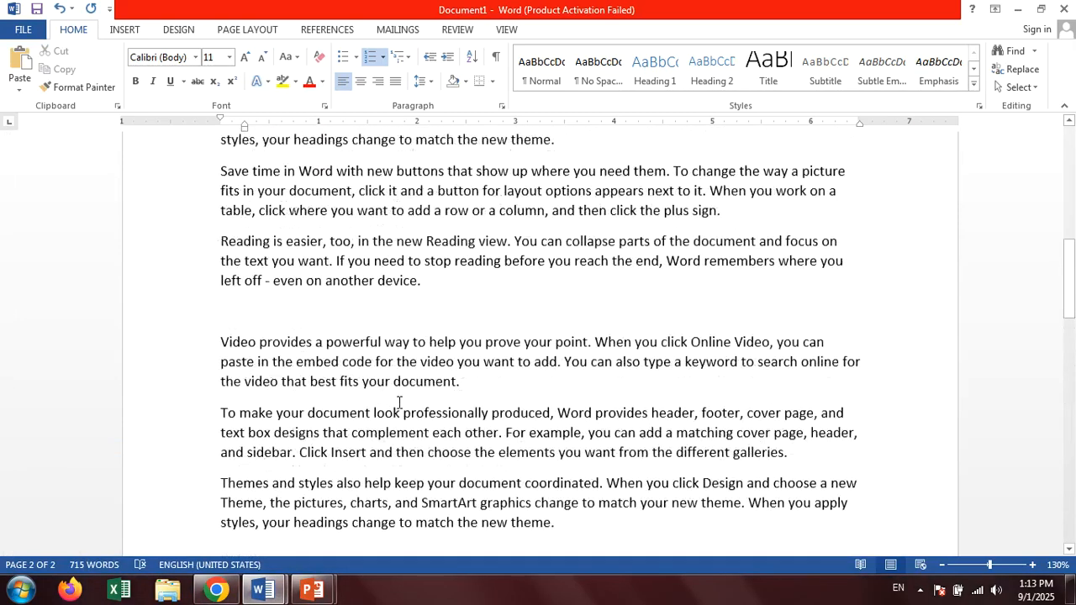
scroll(399, 401, "up", 10)
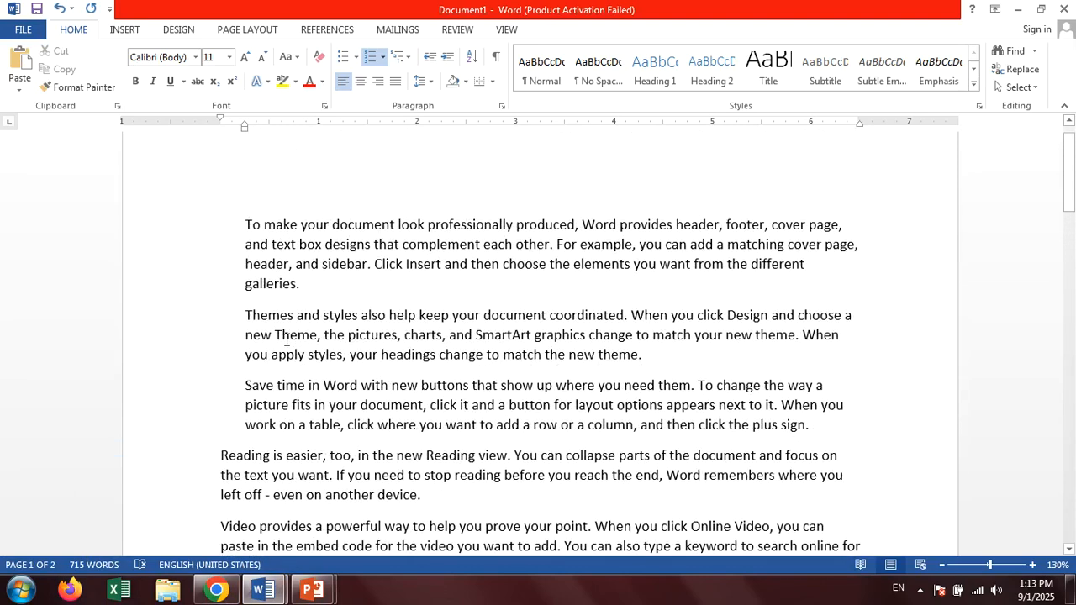
left_click_drag(244, 224, 815, 434)
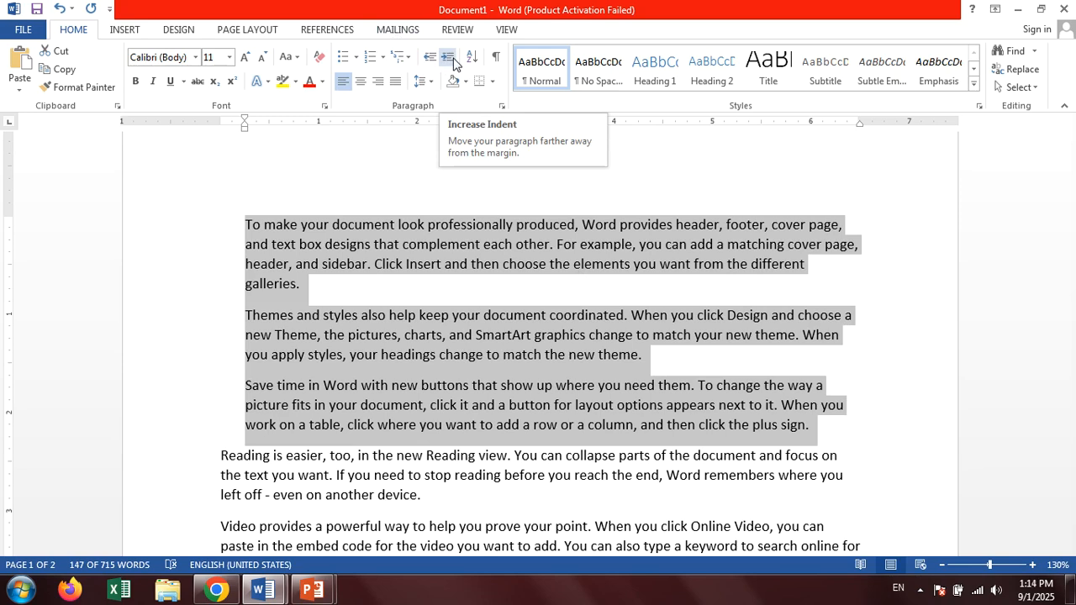
left_click(448, 57)
left_click(453, 61)
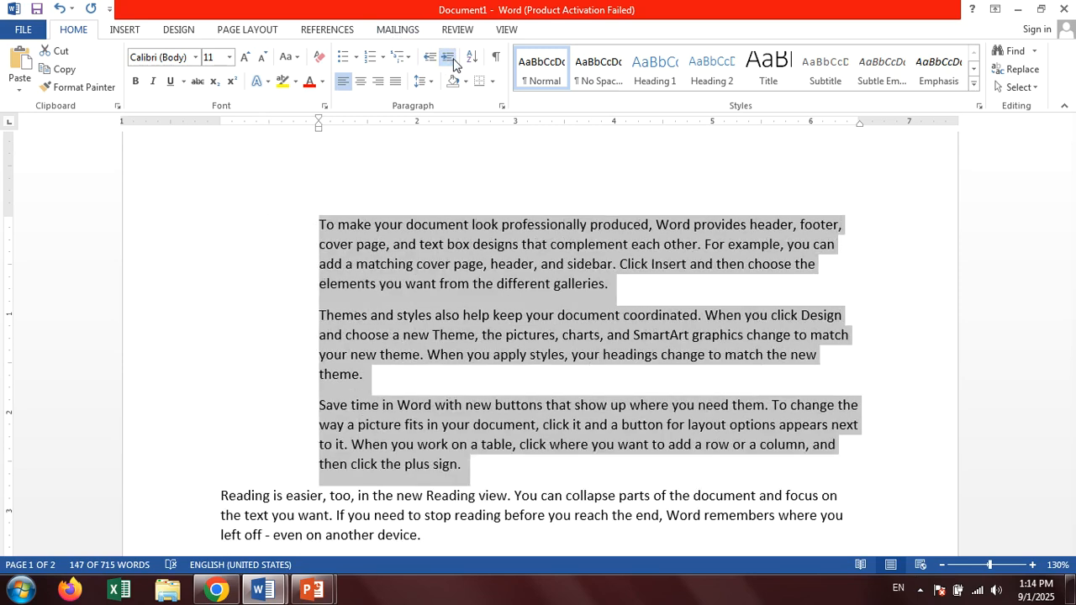
left_click(453, 60)
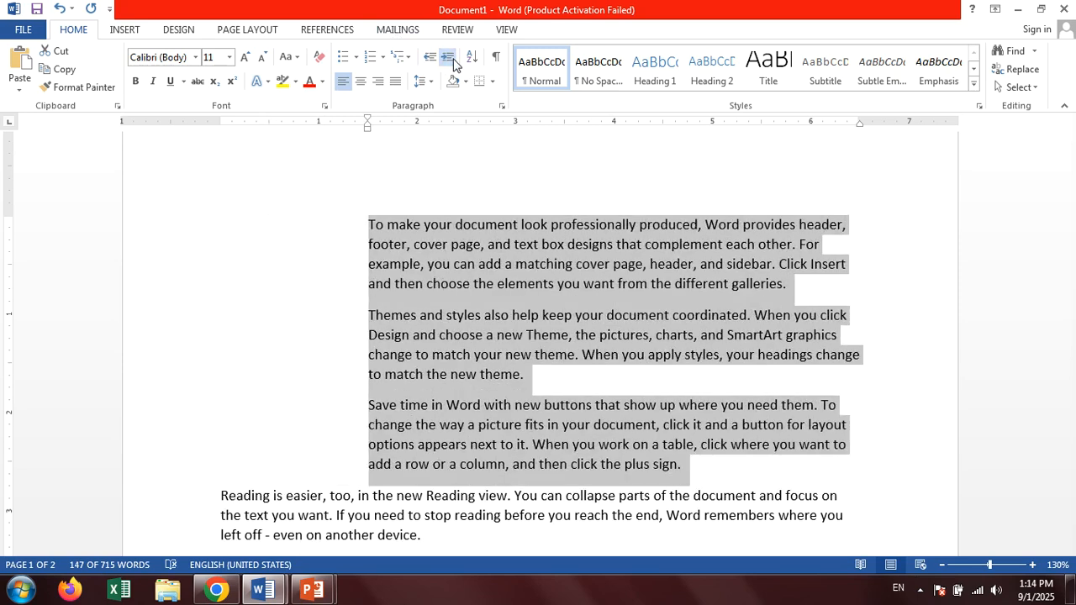
left_click(453, 60)
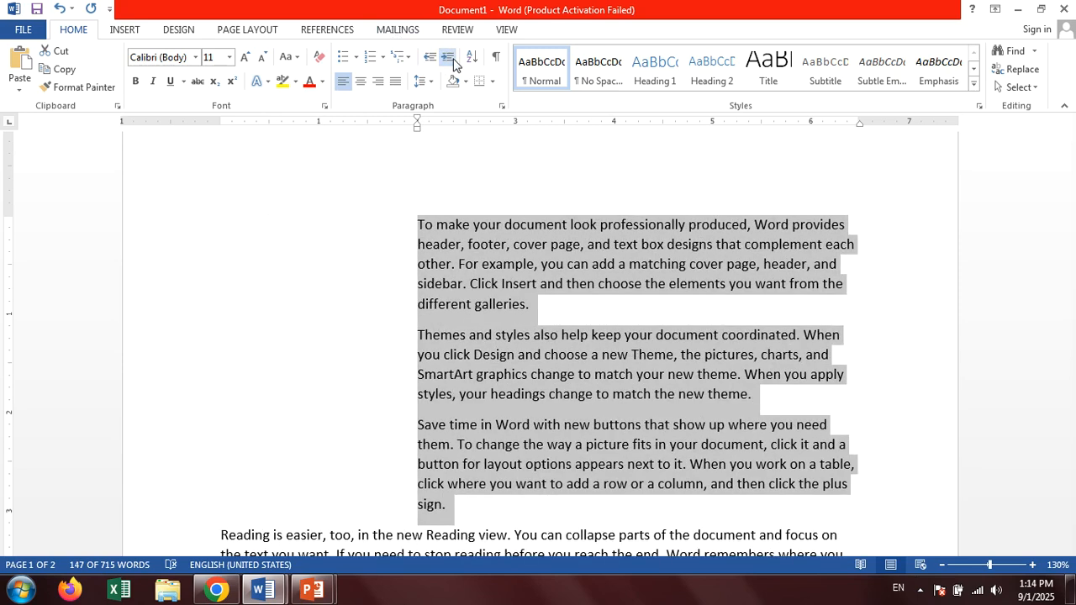
left_click(453, 60)
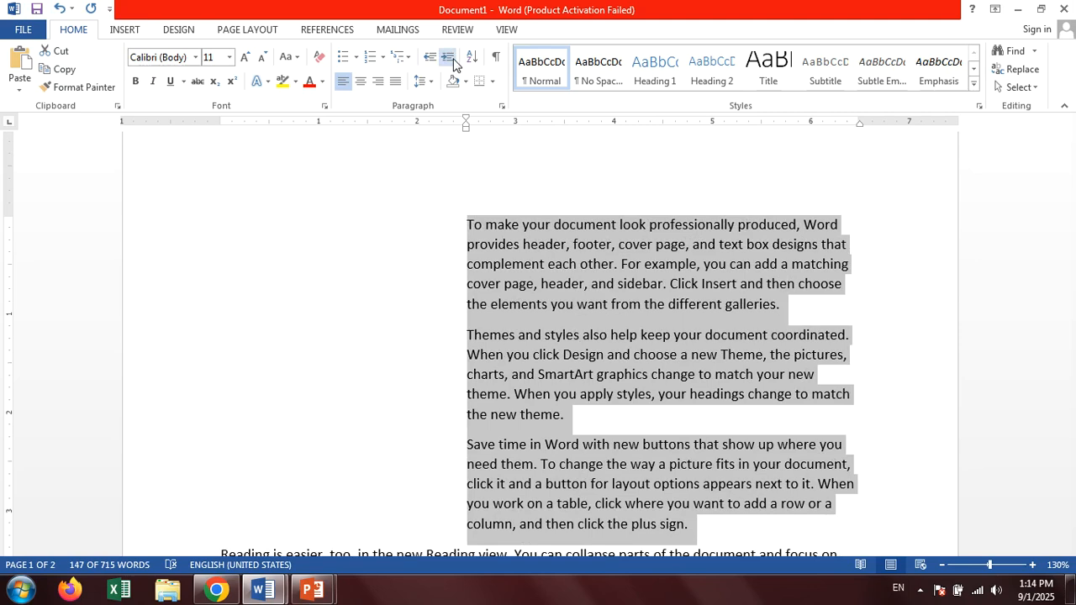
Decrease the indent of the same three paragraphs step by step until they align with the page's left margin.
left_click(427, 59)
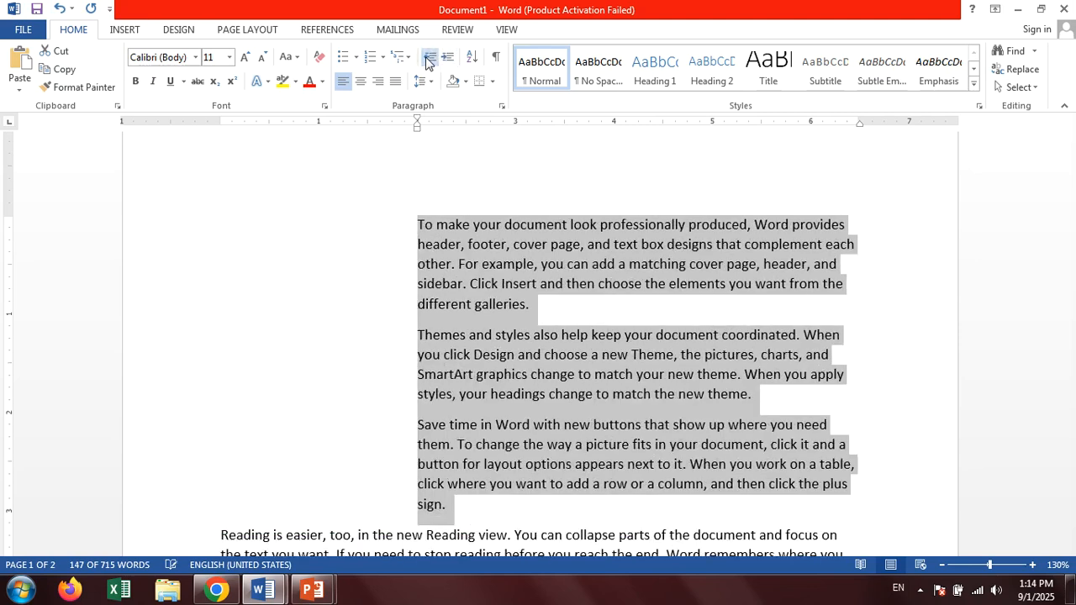
left_click(427, 59)
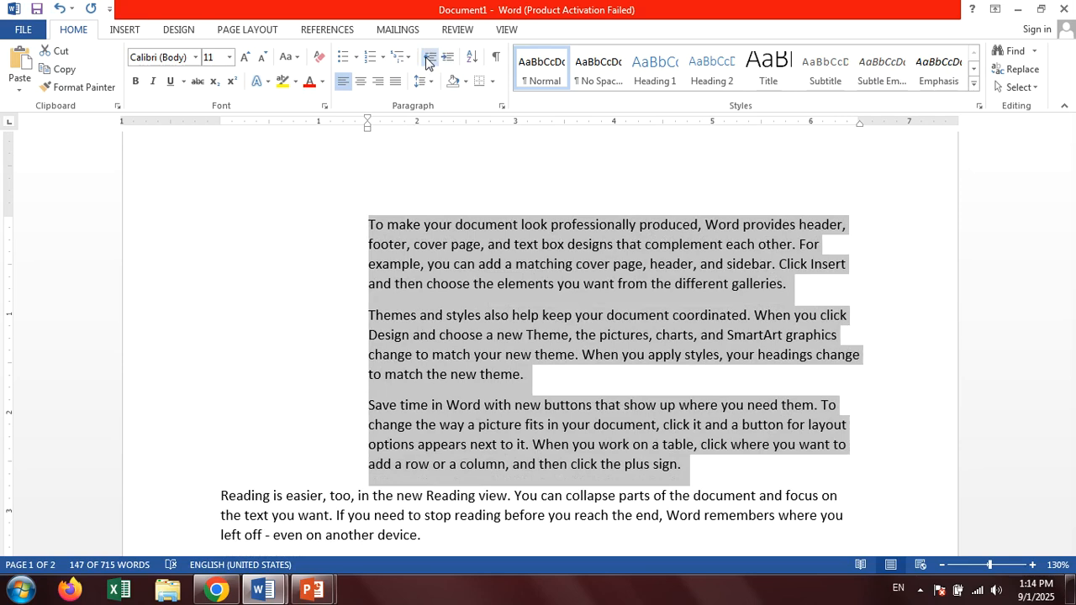
left_click(428, 61)
left_click(429, 62)
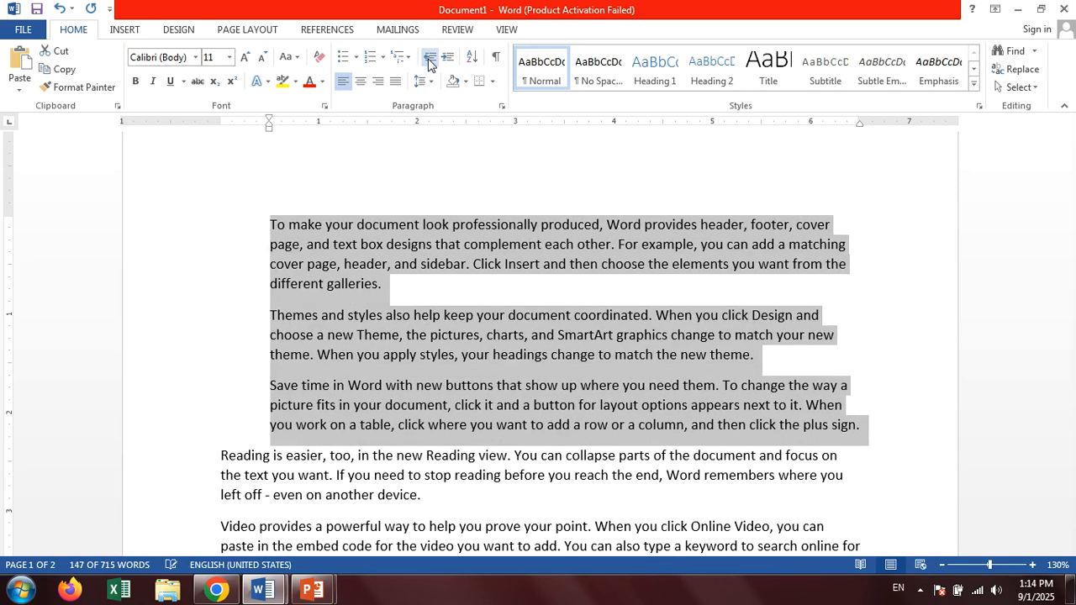
left_click(429, 63)
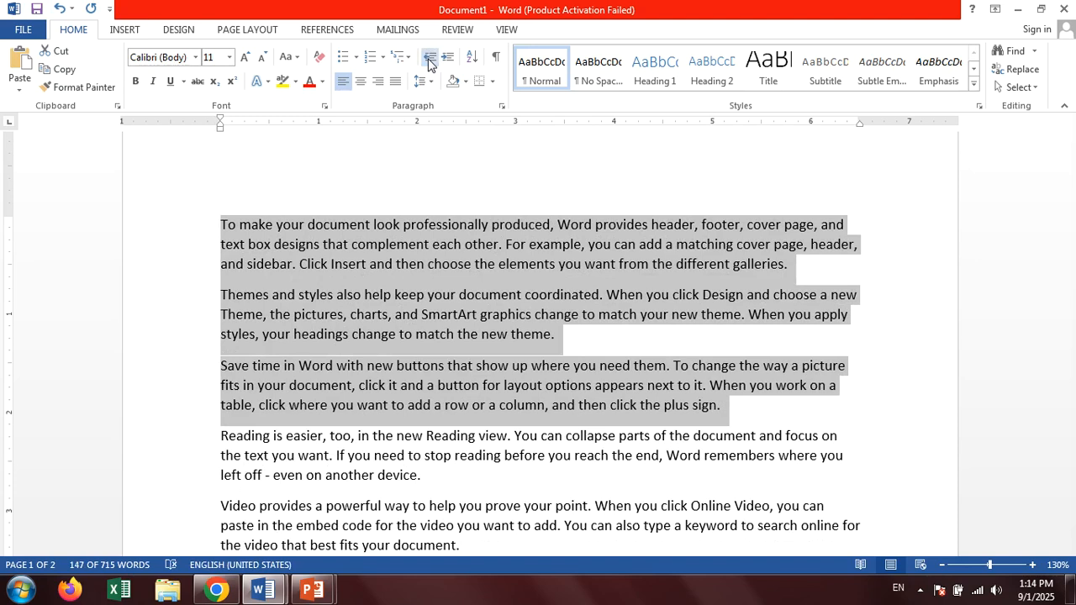